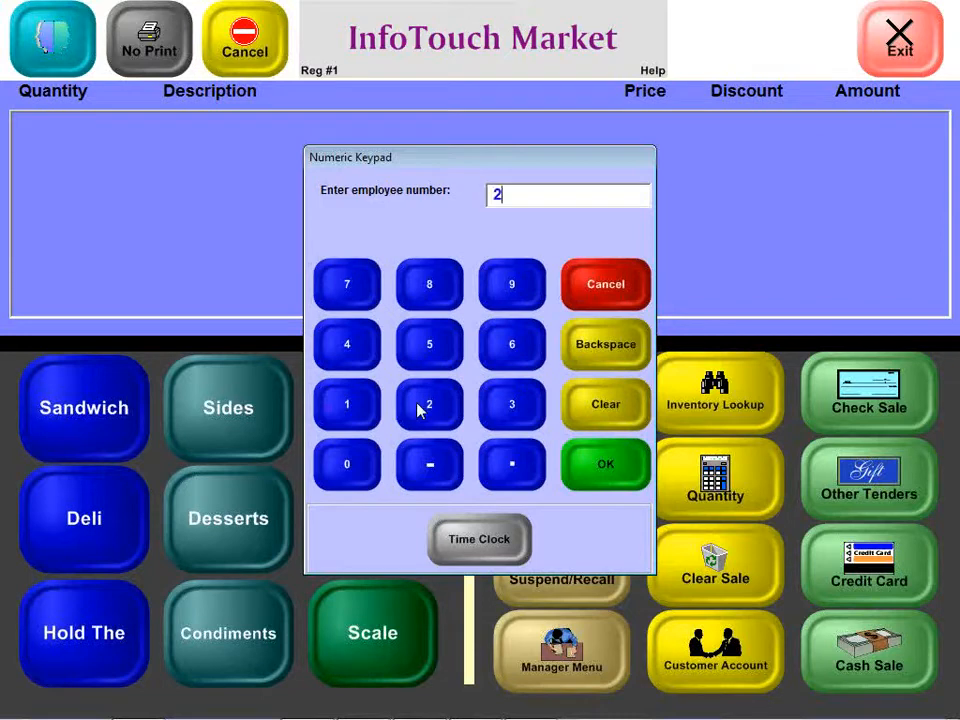
# Log in with the employee number and employee password, and record the time clock sign-in
pyautogui.click(606, 468)
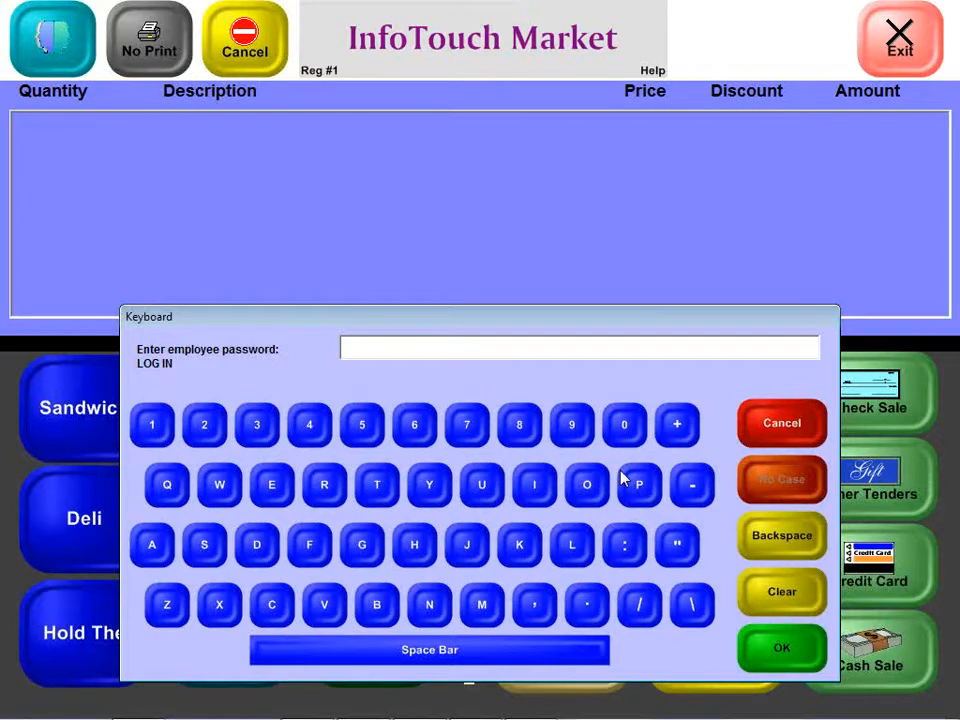
pyautogui.write('****')
pyautogui.press('Return')
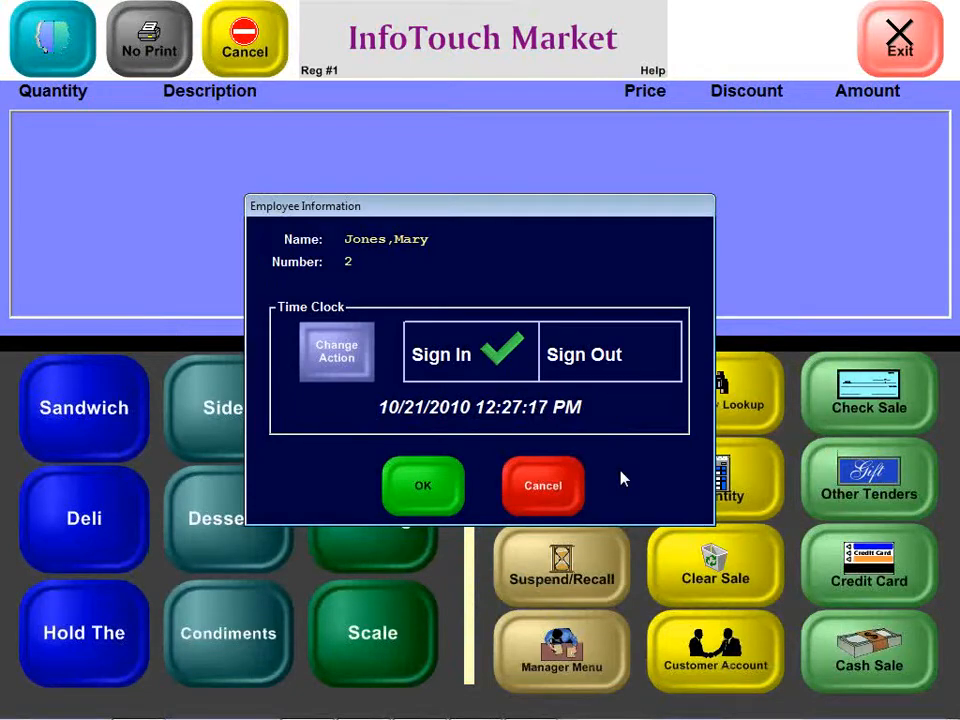
pyautogui.click(406, 485)
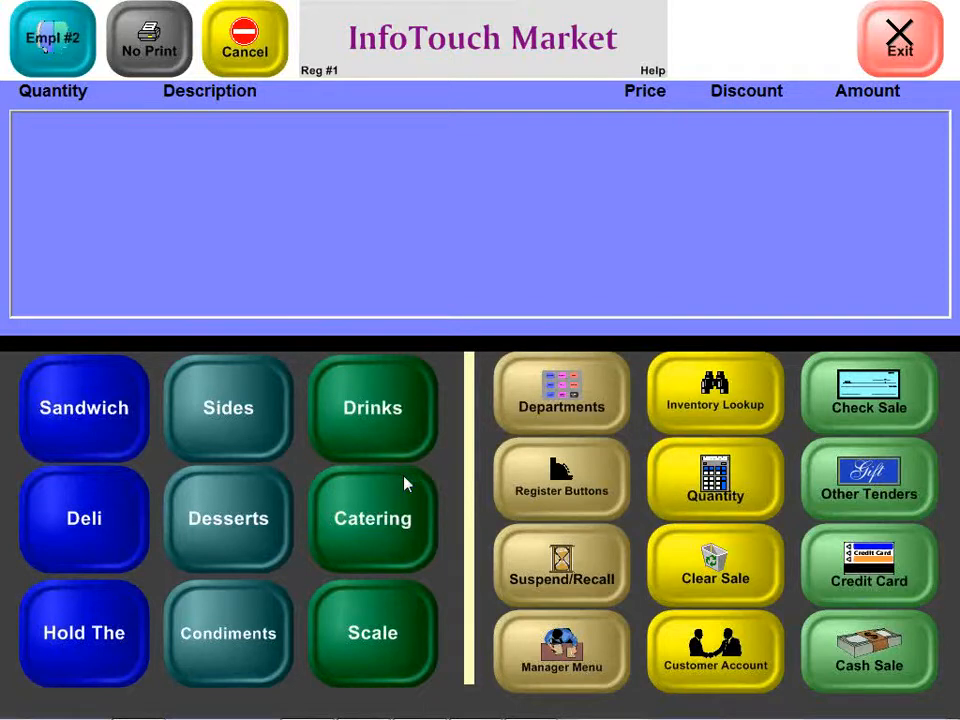
# Add a BLT sandwich on white bread to the sale
pyautogui.click(94, 420)
pyautogui.click(93, 419)
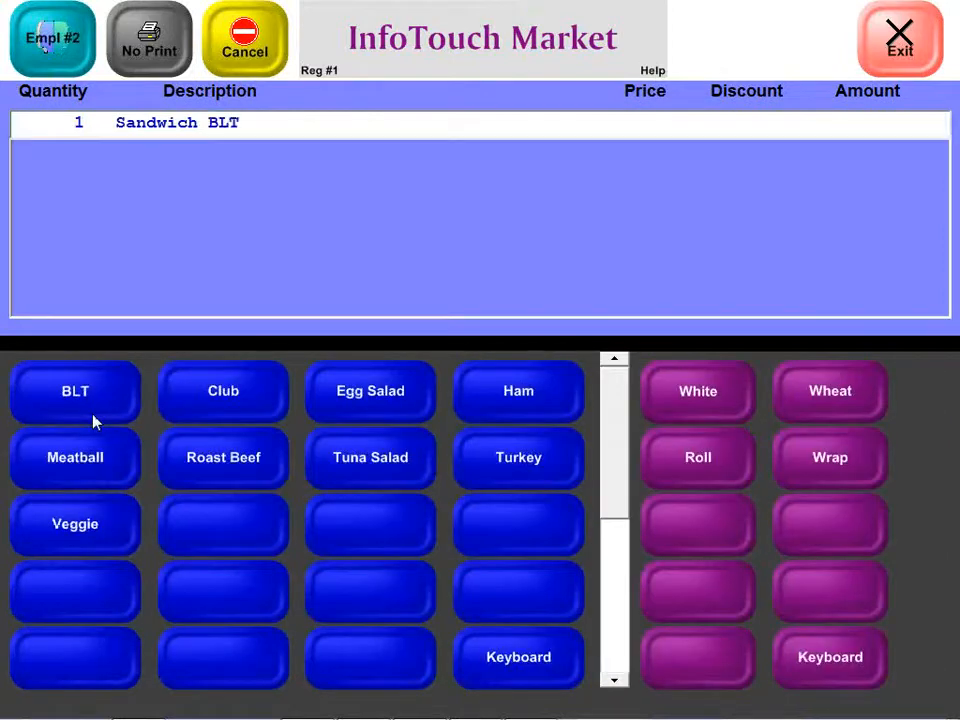
pyautogui.click(718, 396)
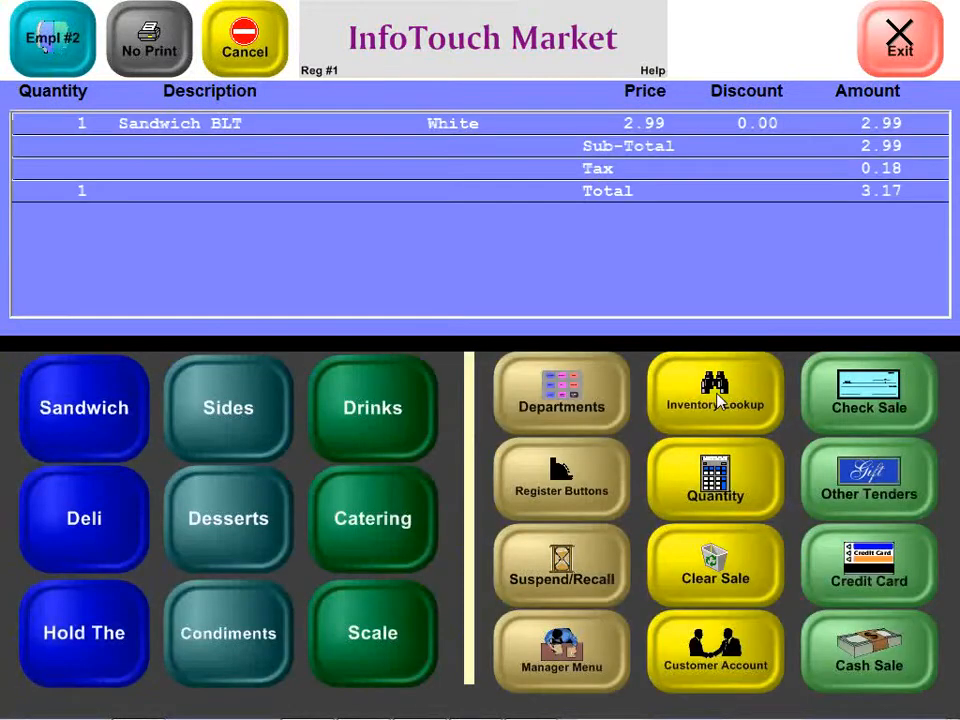
# Add a fountain Coca-Cola to the sale and complete it with a $5 cash payment
pyautogui.click(387, 392)
pyautogui.click(237, 408)
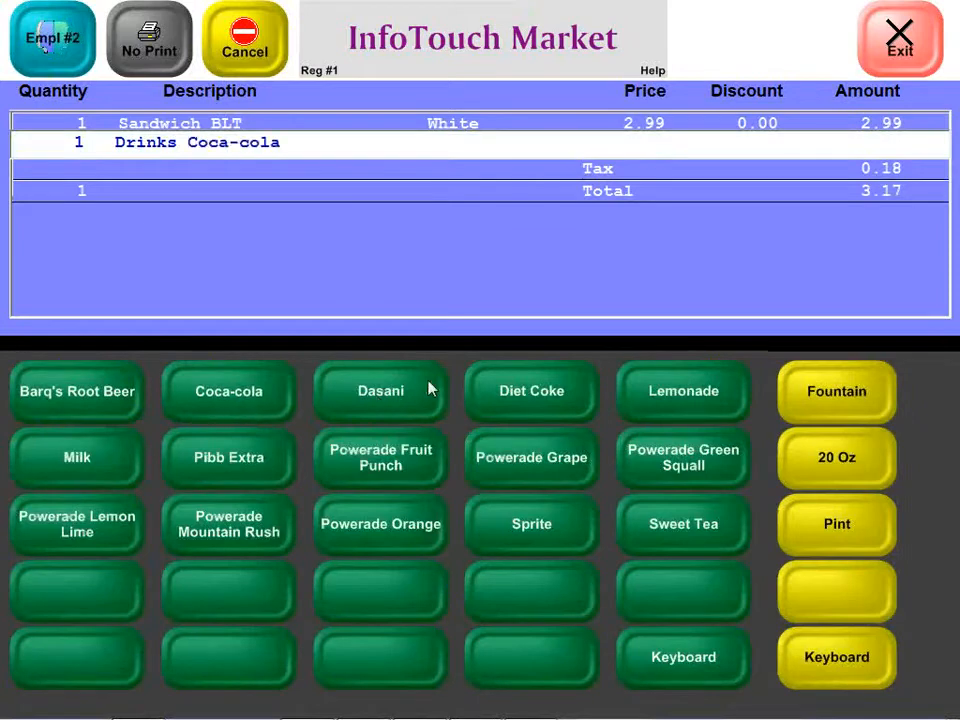
pyautogui.click(808, 393)
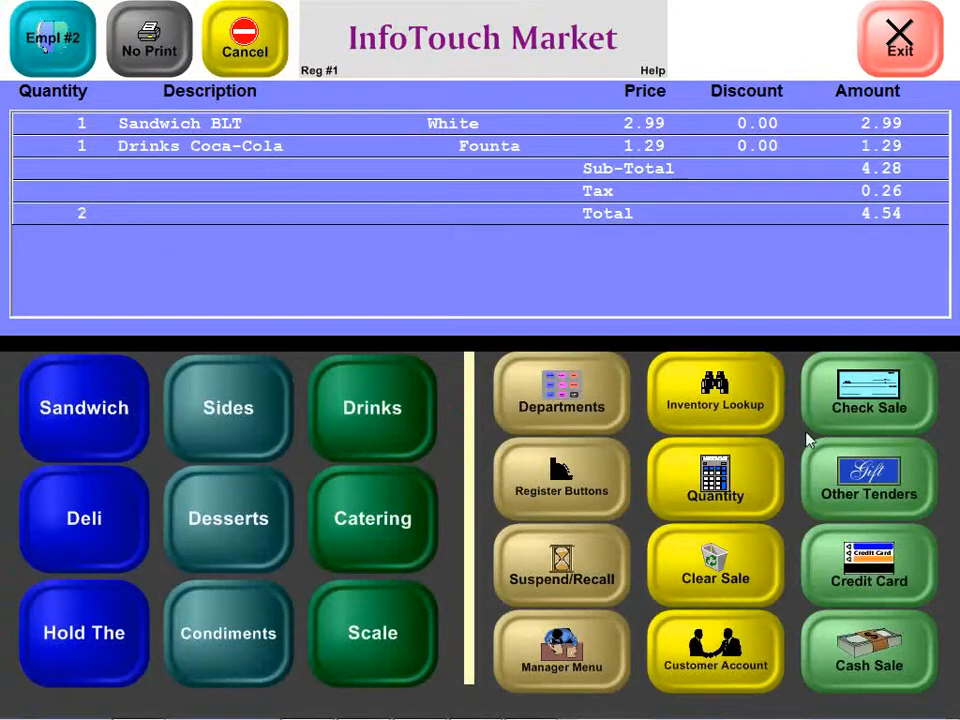
pyautogui.click(829, 670)
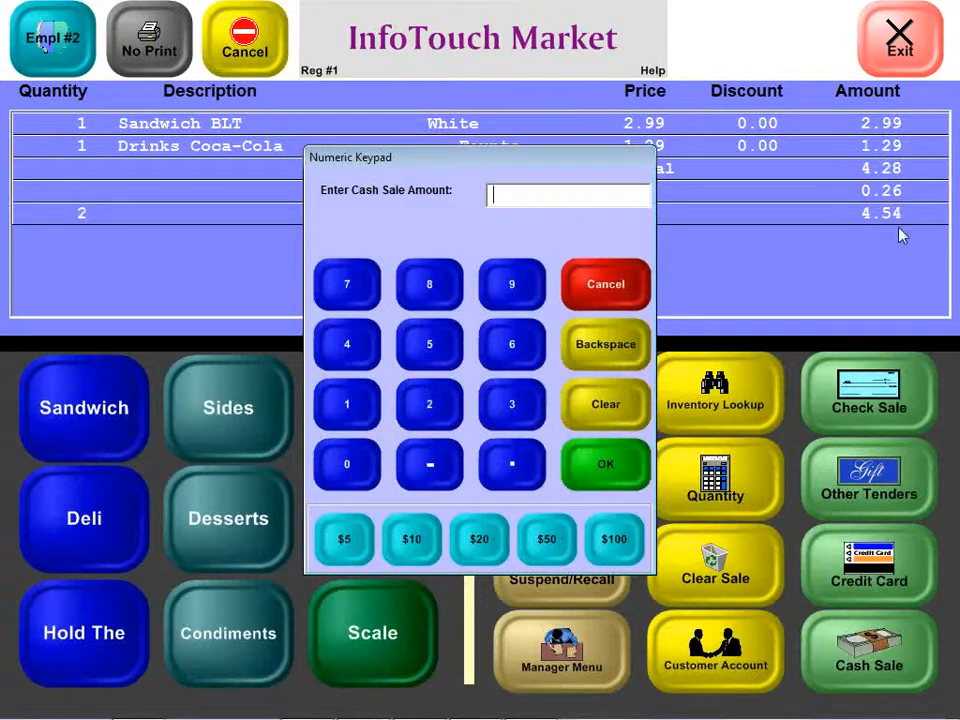
pyautogui.click(361, 556)
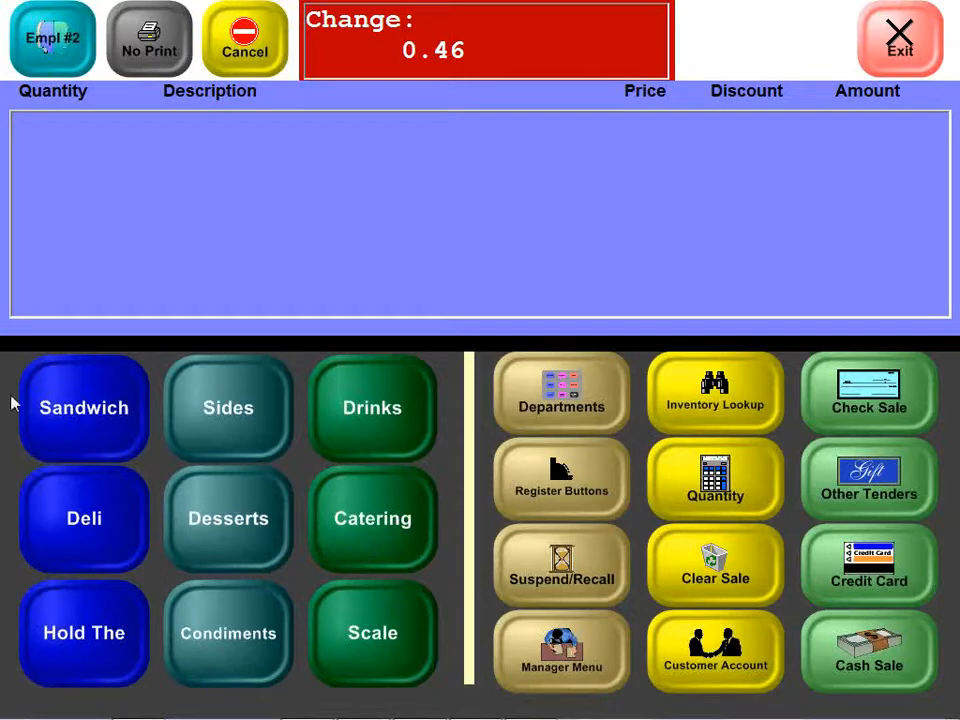
# Start a new sale with a Club sandwich on wheat bread
pyautogui.click(47, 407)
pyautogui.click(207, 399)
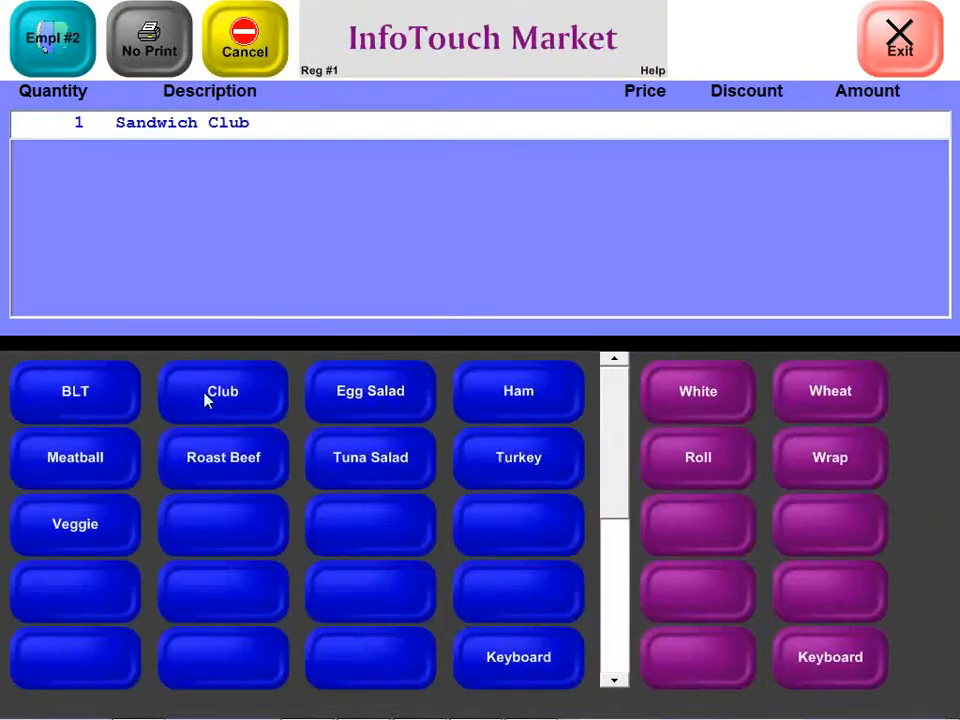
pyautogui.click(817, 396)
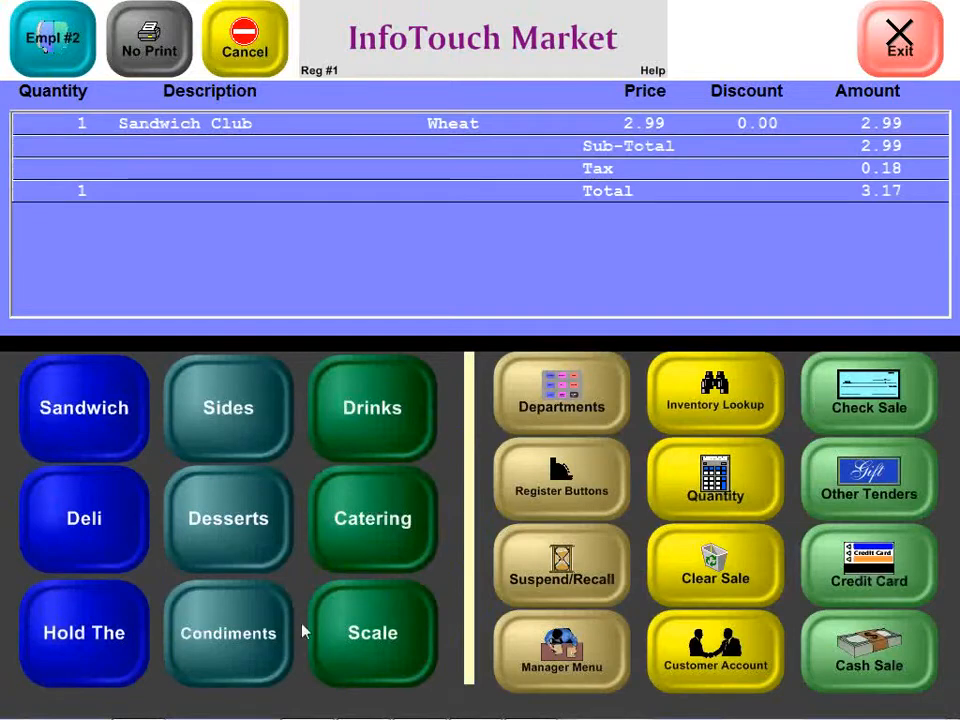
# Add Mayo and Cheese as condiments to the Club sandwich order
pyautogui.click(238, 634)
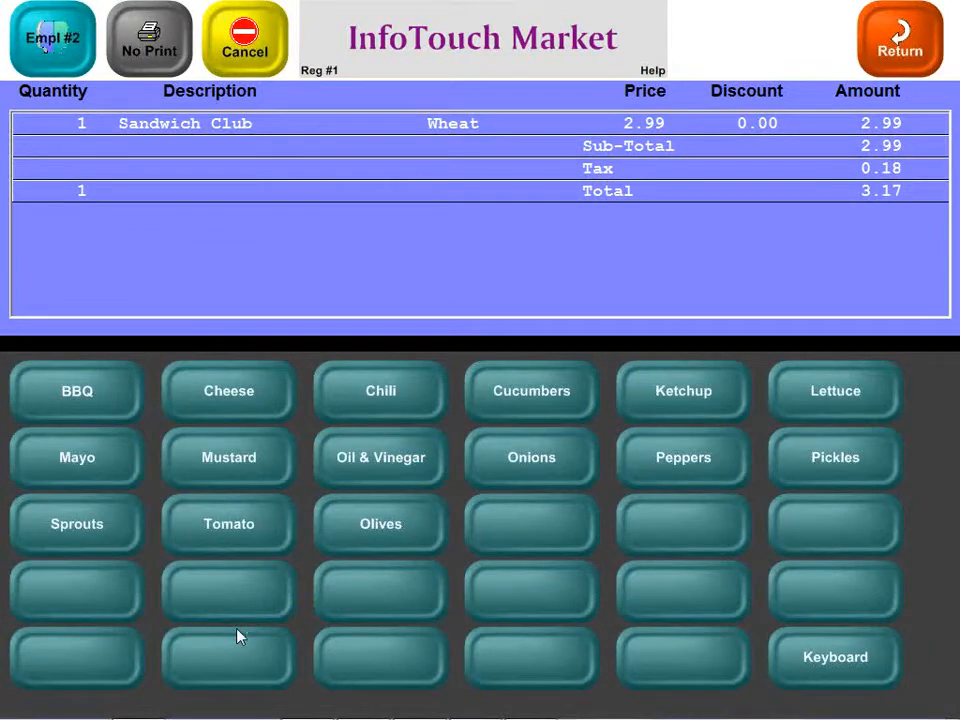
pyautogui.click(62, 454)
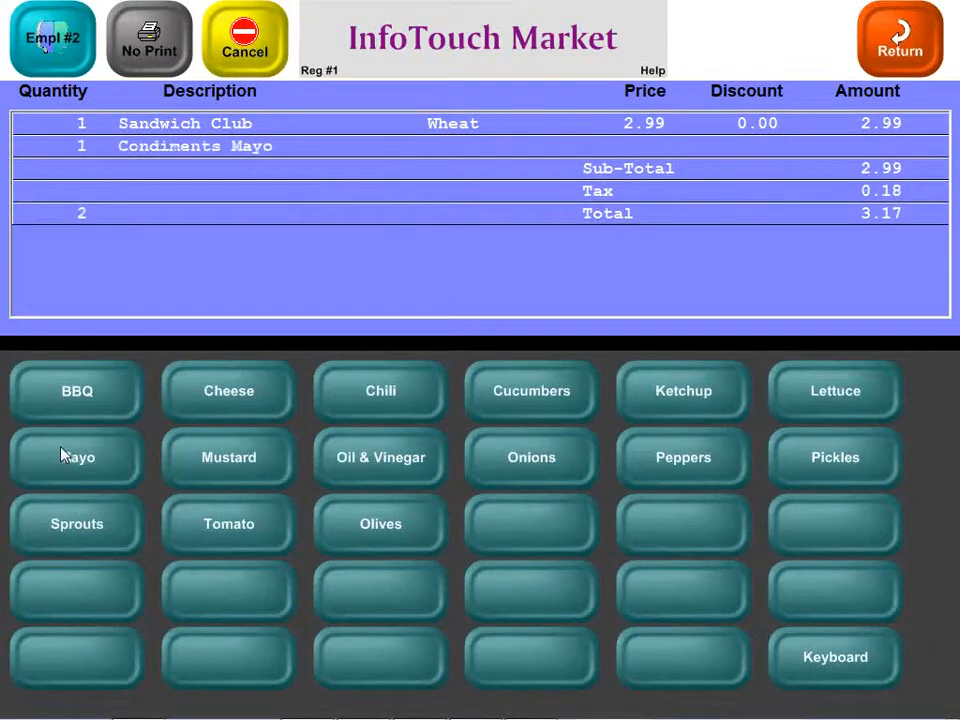
pyautogui.click(207, 408)
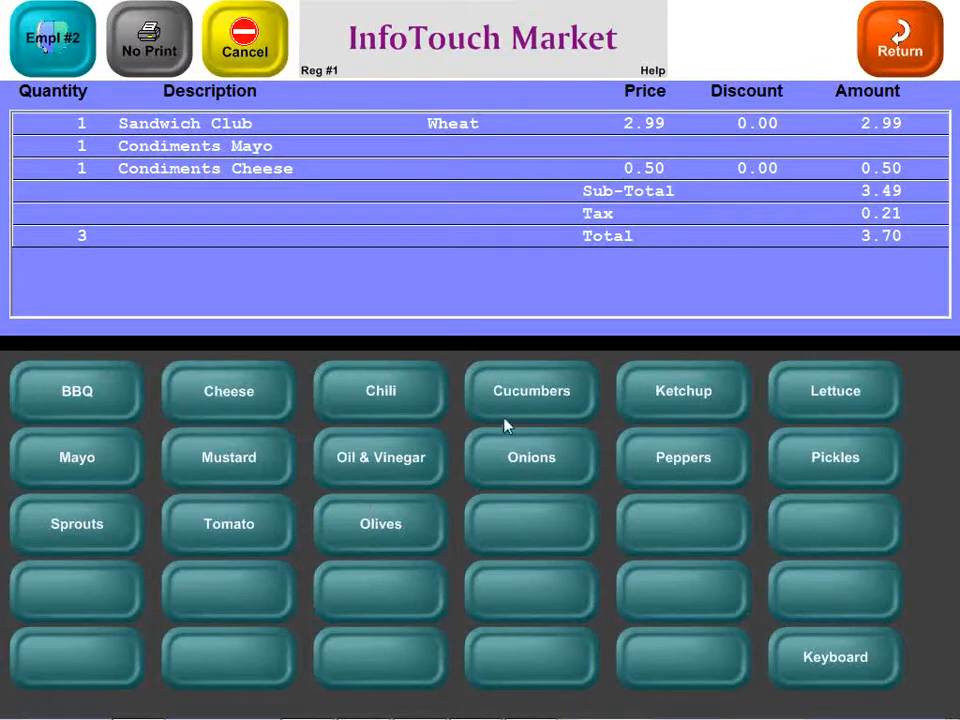
pyautogui.click(912, 26)
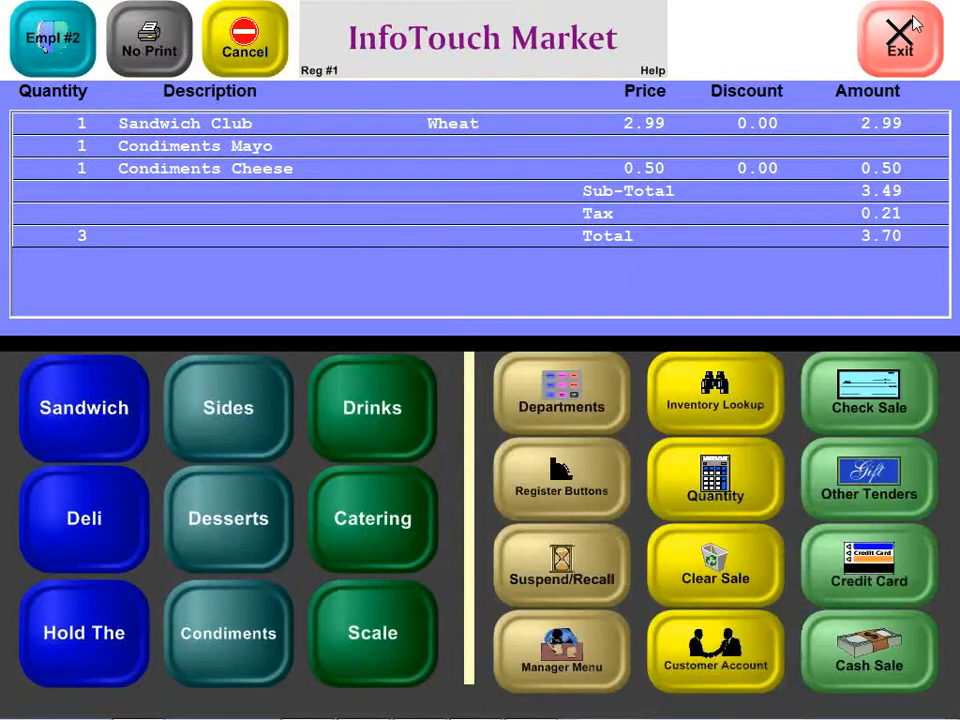
# Add a Hold The instruction for Lettuce and complete the sale with a check for the full amount
pyautogui.click(107, 601)
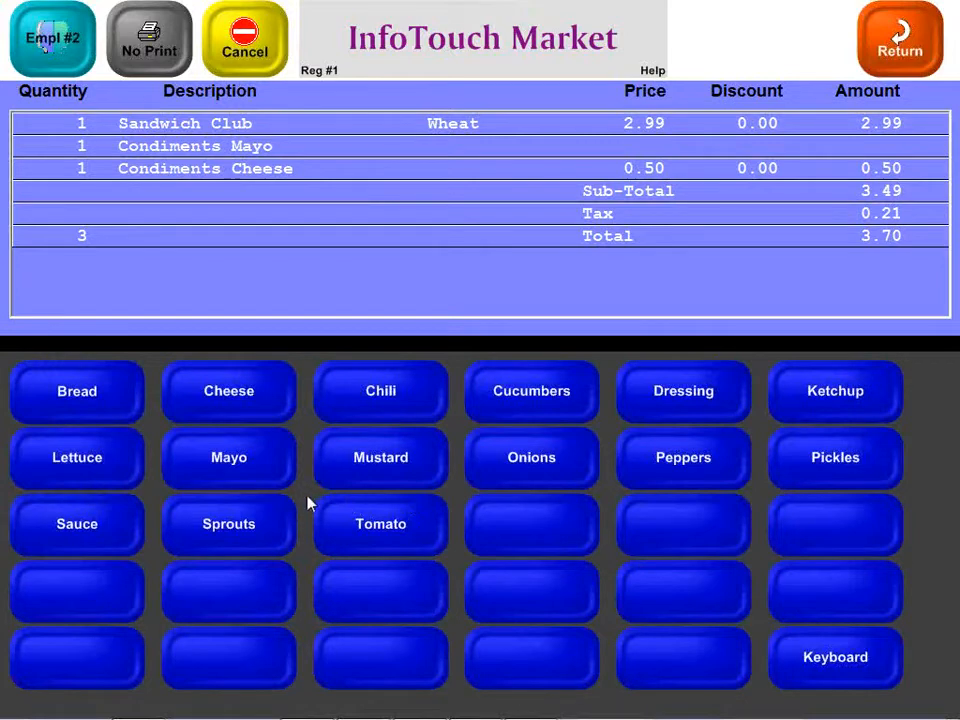
pyautogui.click(77, 487)
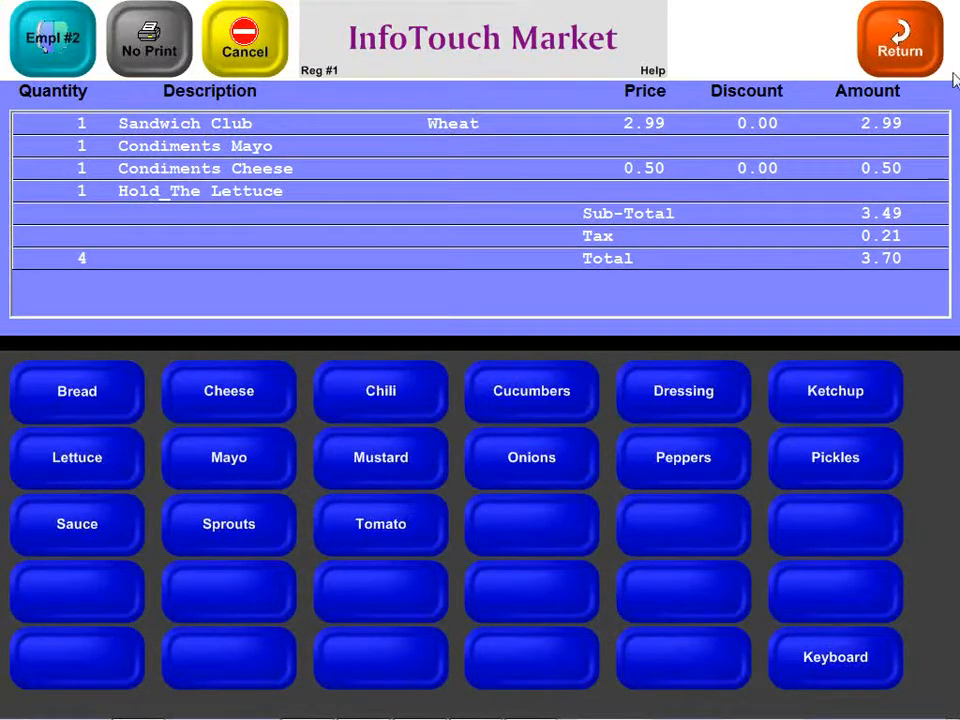
pyautogui.click(903, 45)
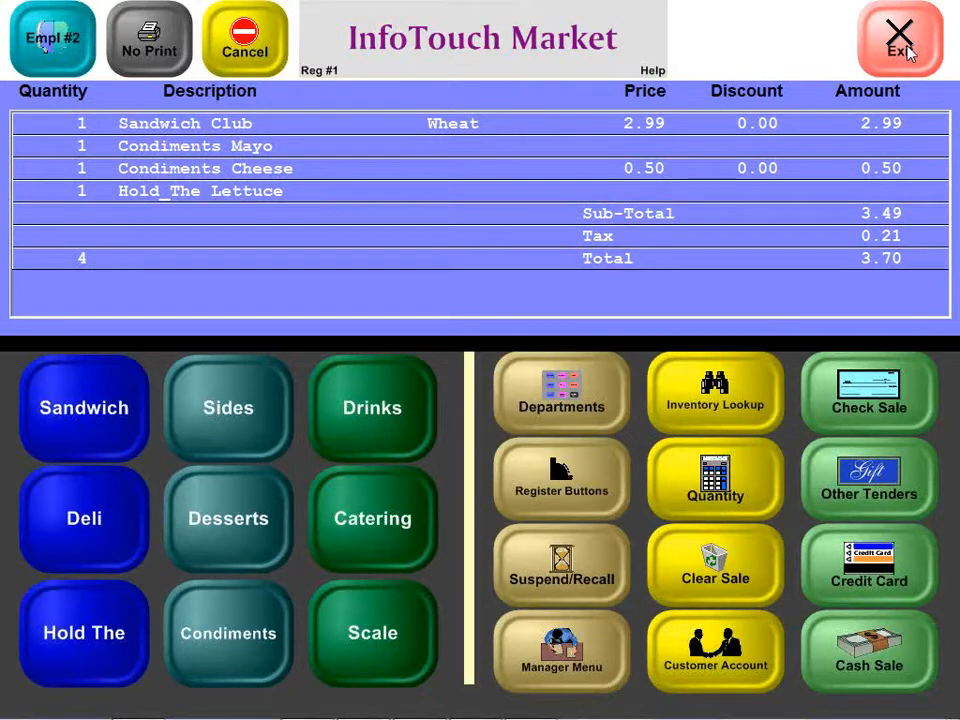
pyautogui.click(836, 376)
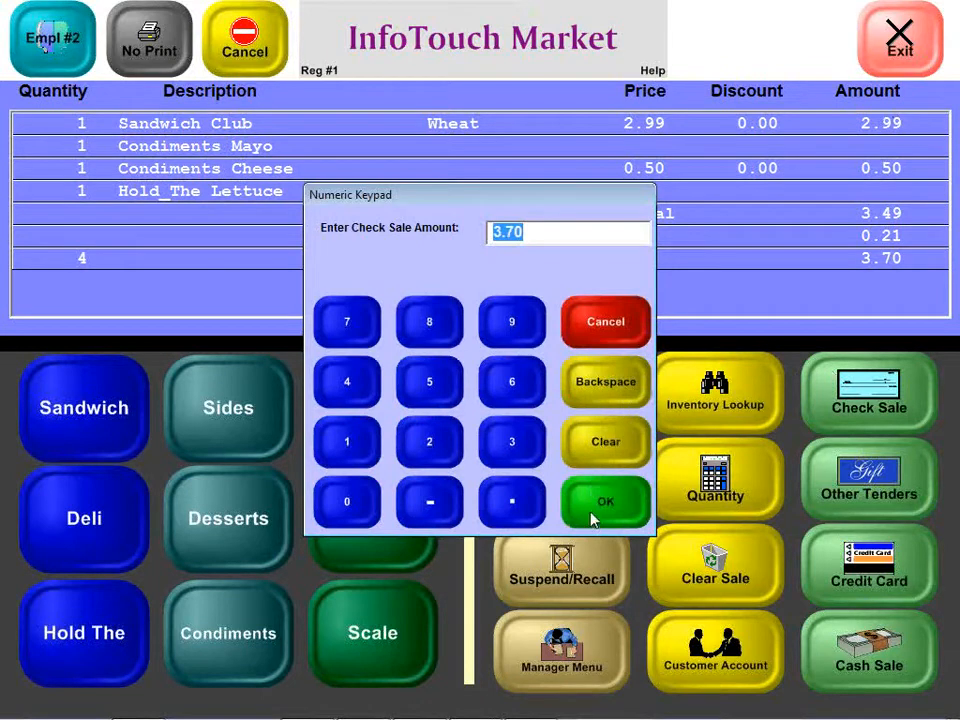
pyautogui.click(592, 518)
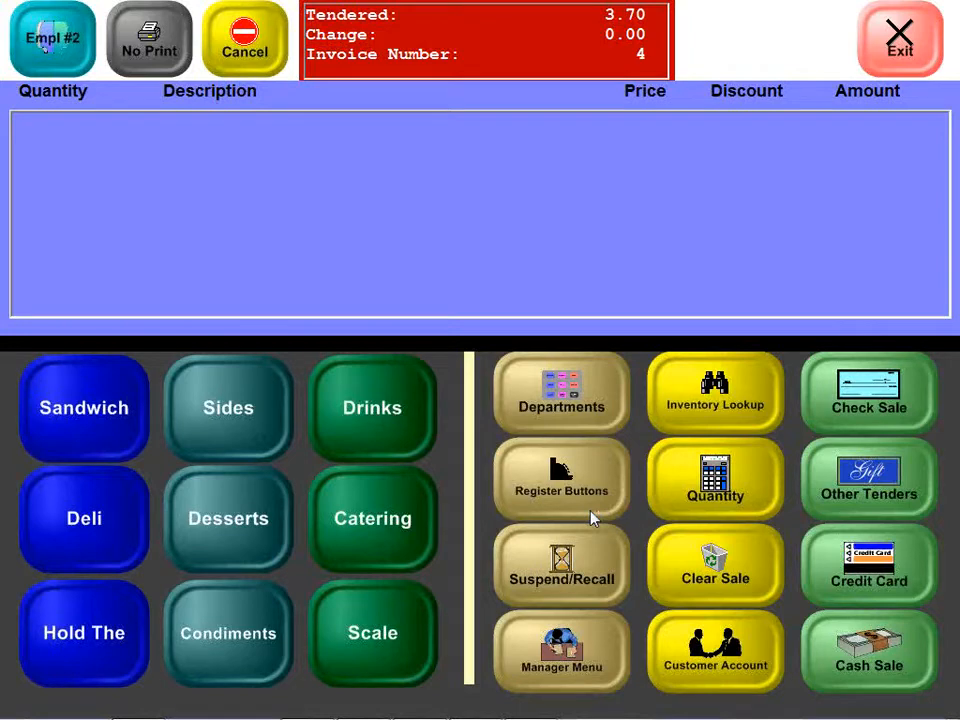
# Add Swiss Cheese as a scale item with a quantity of 2 to a new sale
pyautogui.click(366, 645)
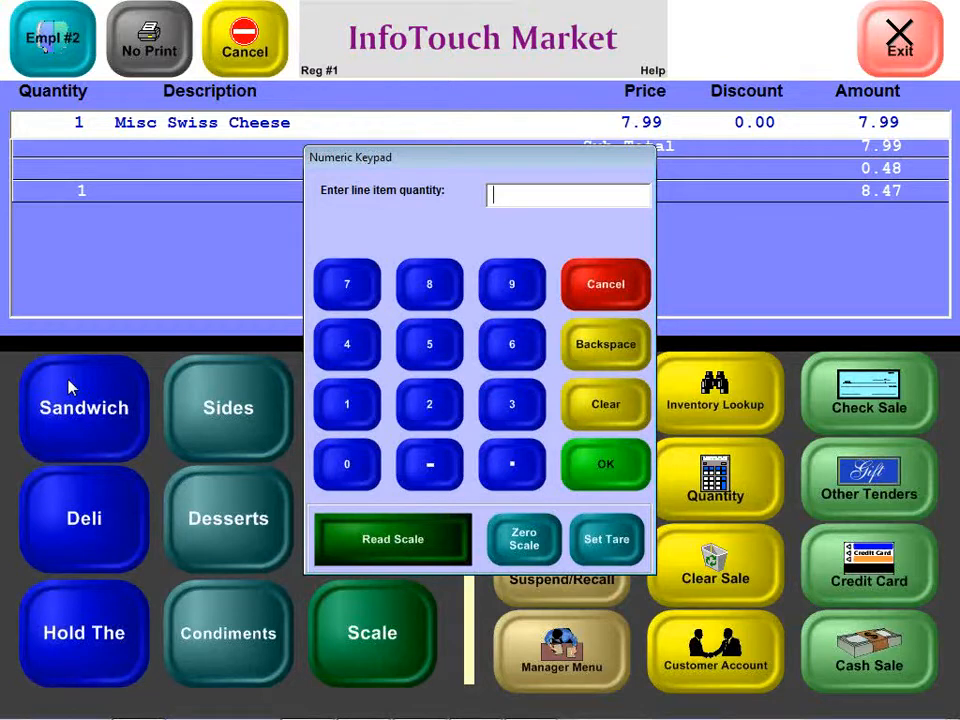
pyautogui.write('2')
pyautogui.press('Return')
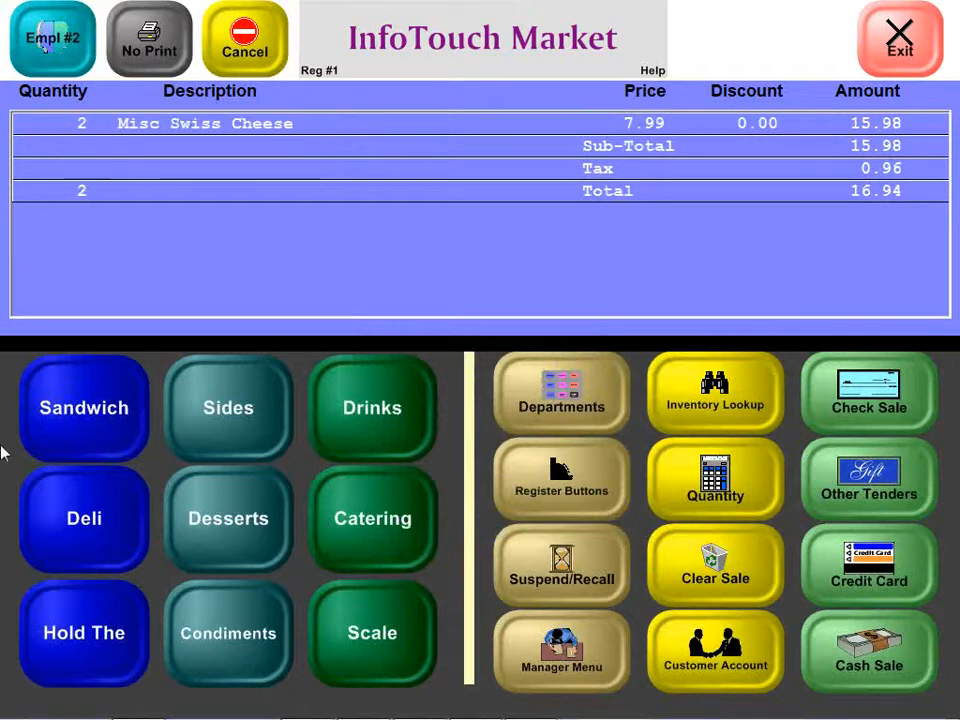
# Add Provolone as a scale item with a quantity of 2.5
pyautogui.click(405, 603)
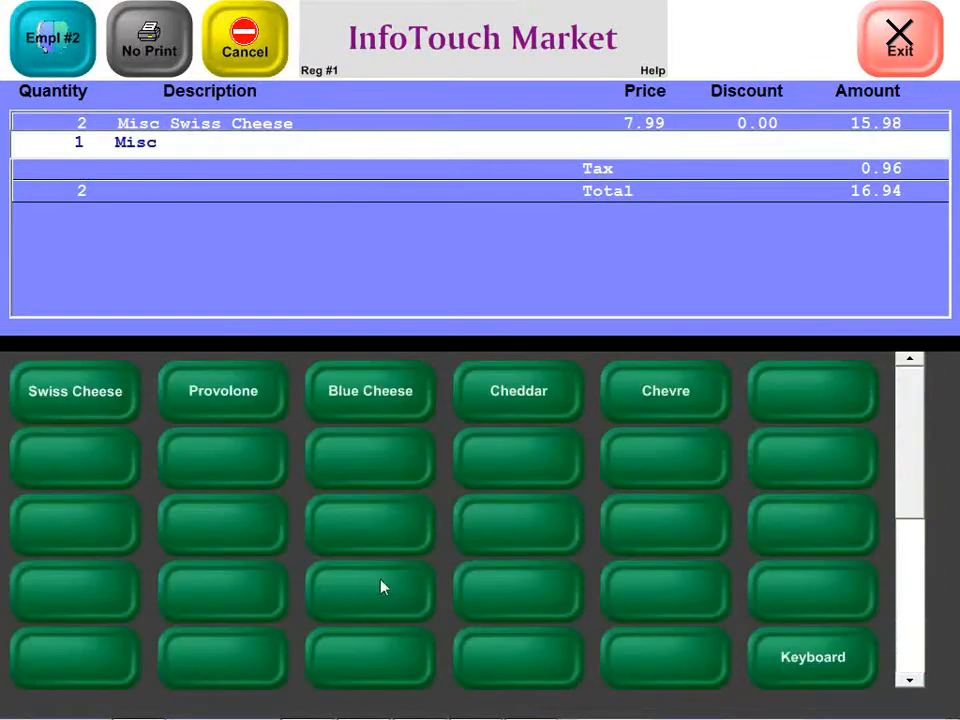
pyautogui.click(204, 416)
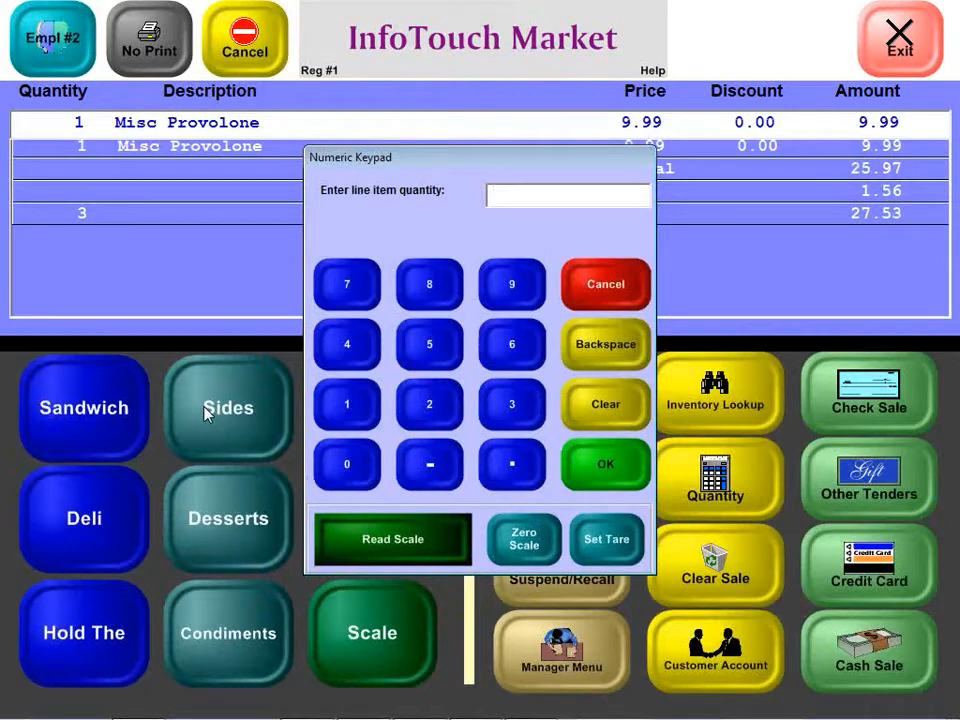
pyautogui.write('1.75')
pyautogui.press('BackSpace')
pyautogui.press('BackSpace')
pyautogui.press('BackSpace')
pyautogui.press('BackSpace')
pyautogui.write('2.5')
pyautogui.press('Return')
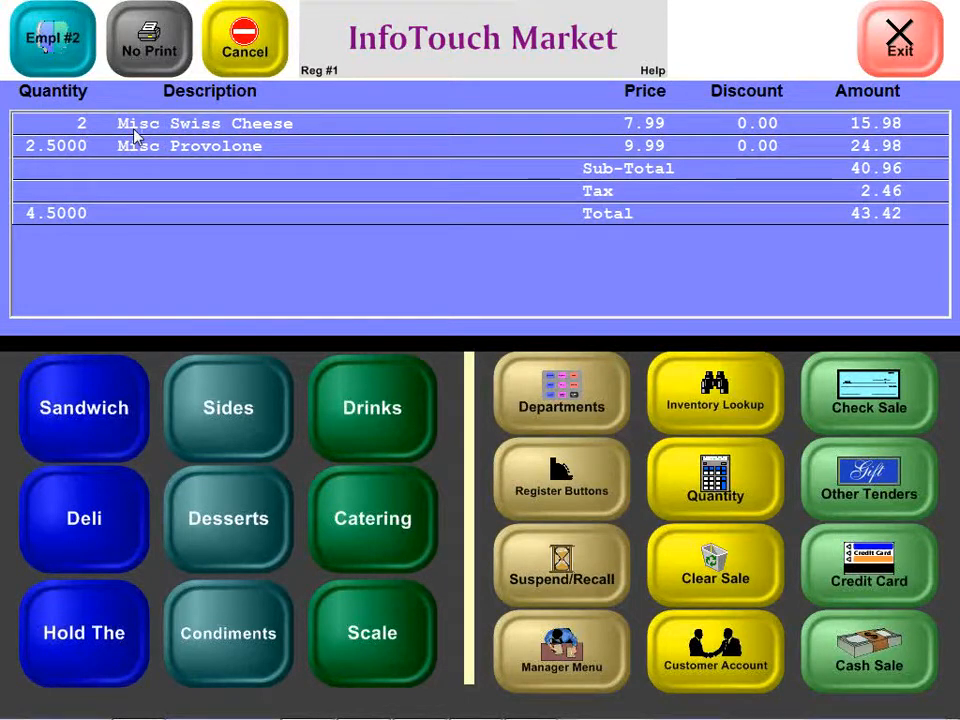
# Look up the inventory of all scale department items, checking stock on hand, location and price, without selecting an item
pyautogui.click(705, 393)
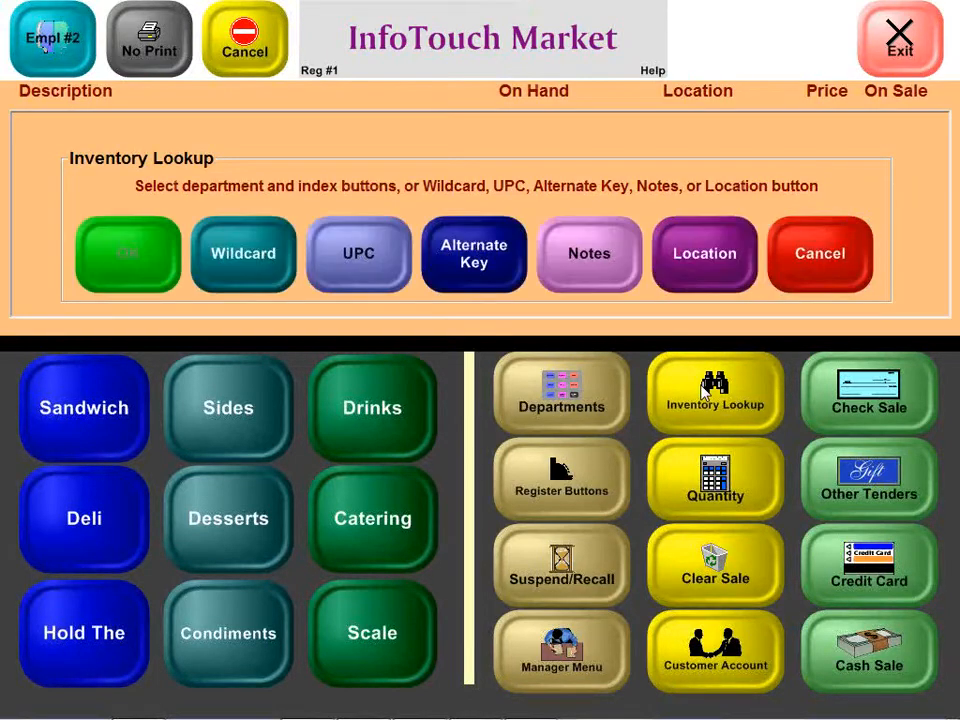
pyautogui.click(392, 637)
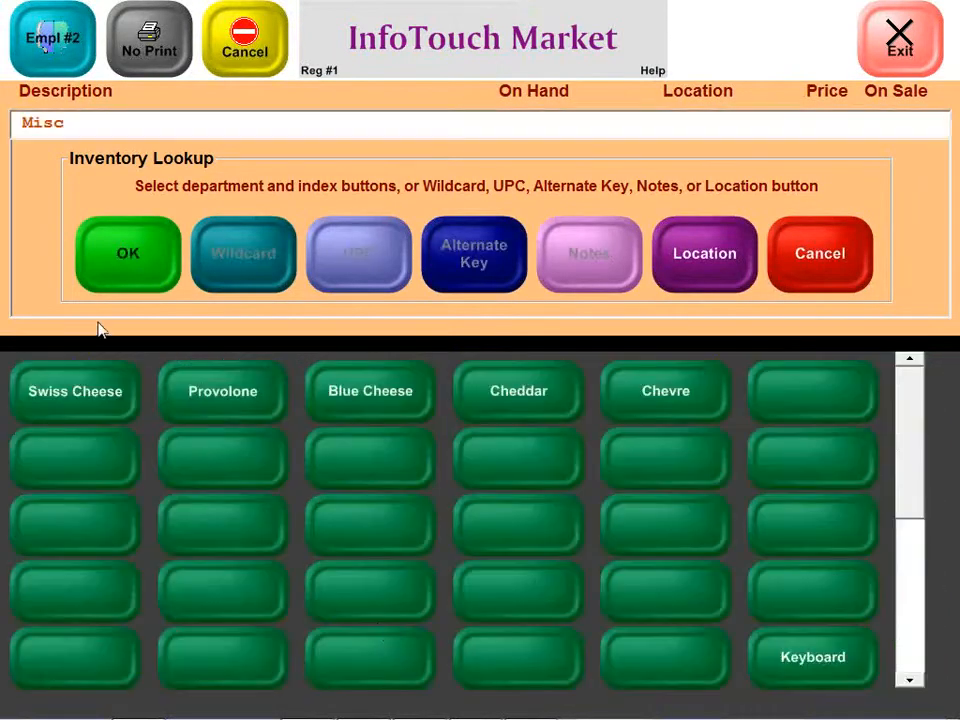
pyautogui.click(112, 285)
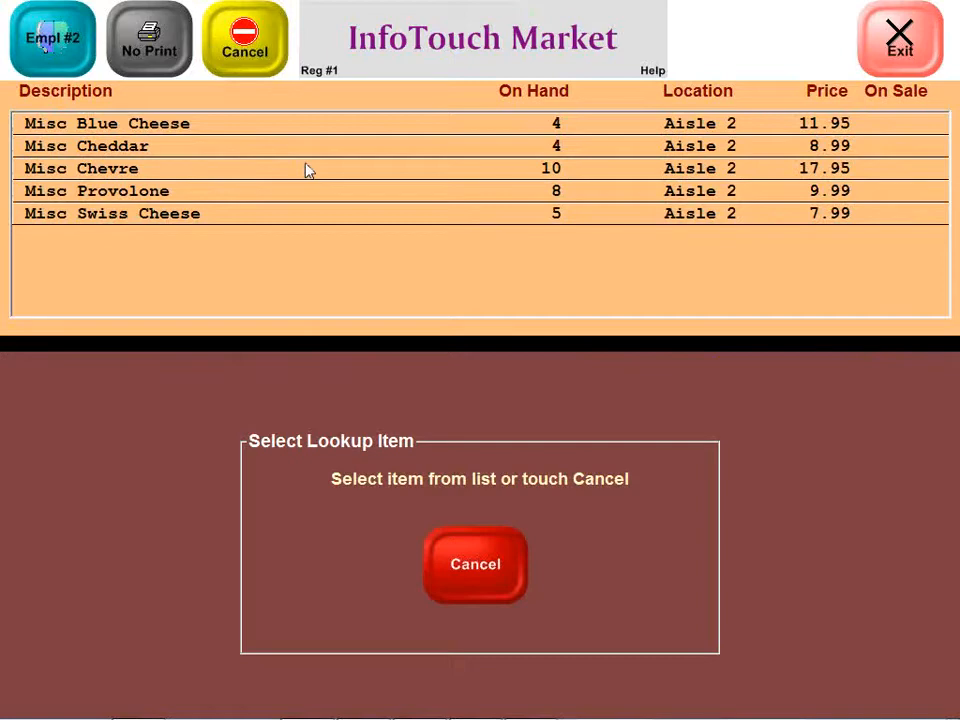
pyautogui.click(465, 549)
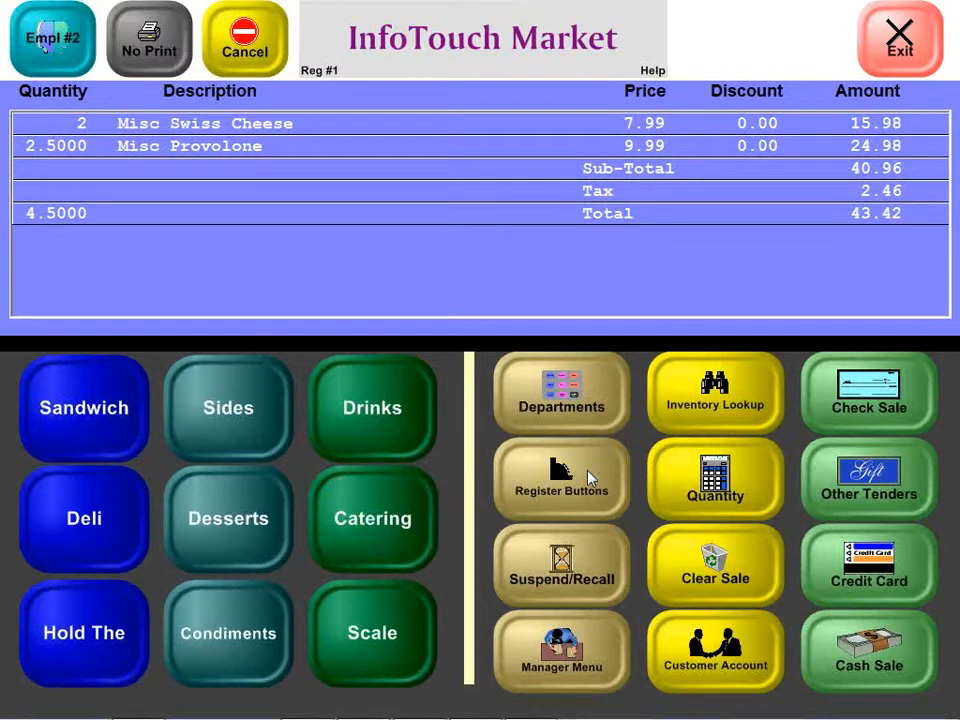
pyautogui.write('2')
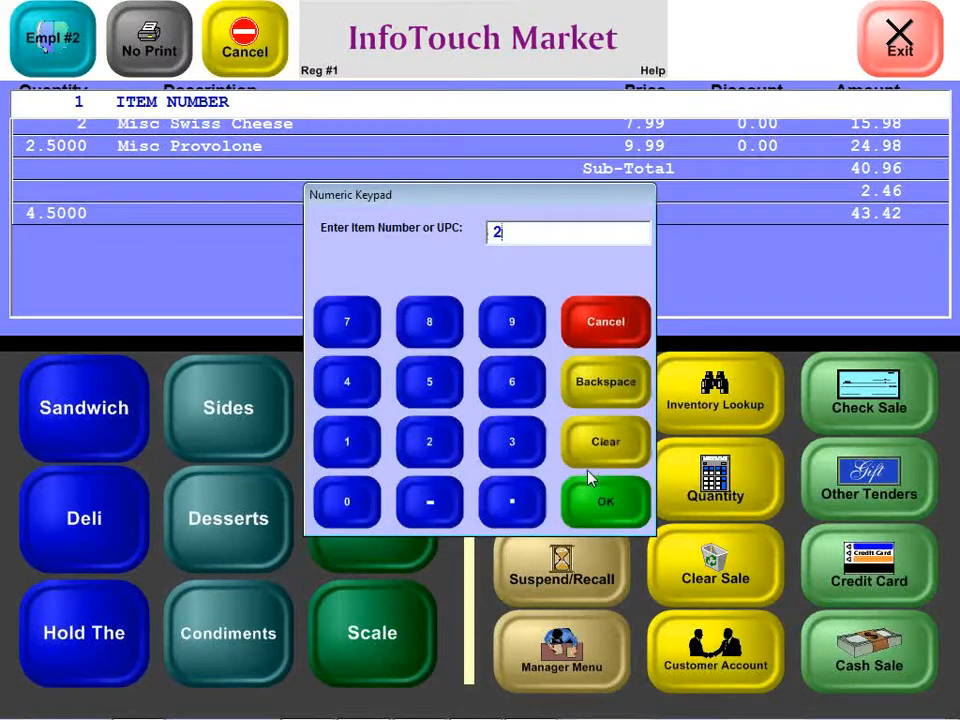
pyautogui.write('00188')
pyautogui.write('01234')
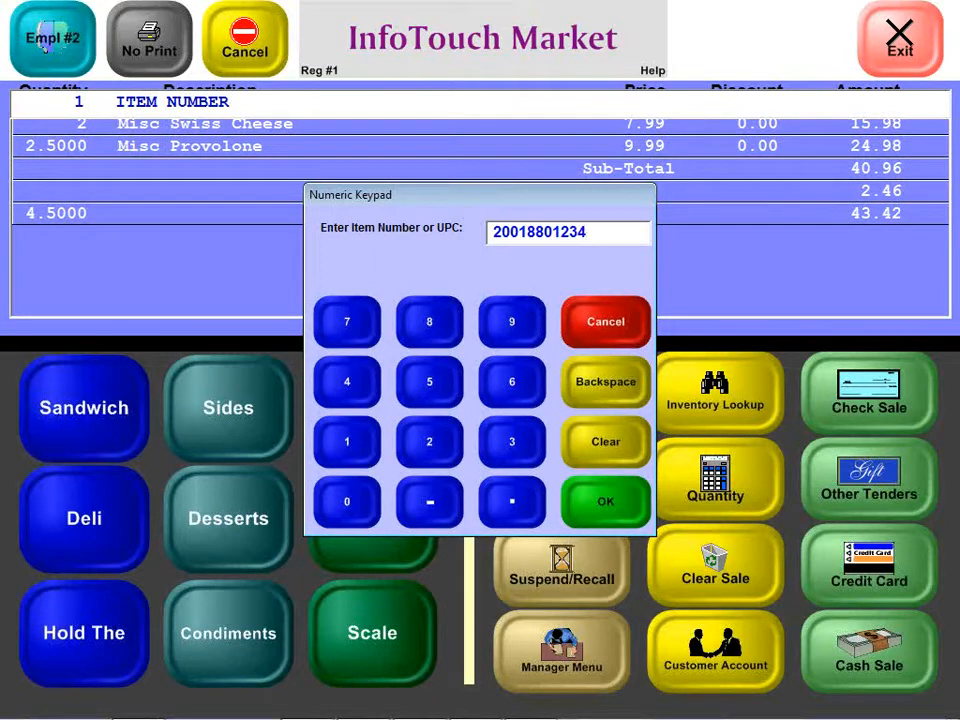
pyautogui.write('6')
pyautogui.press('Return')
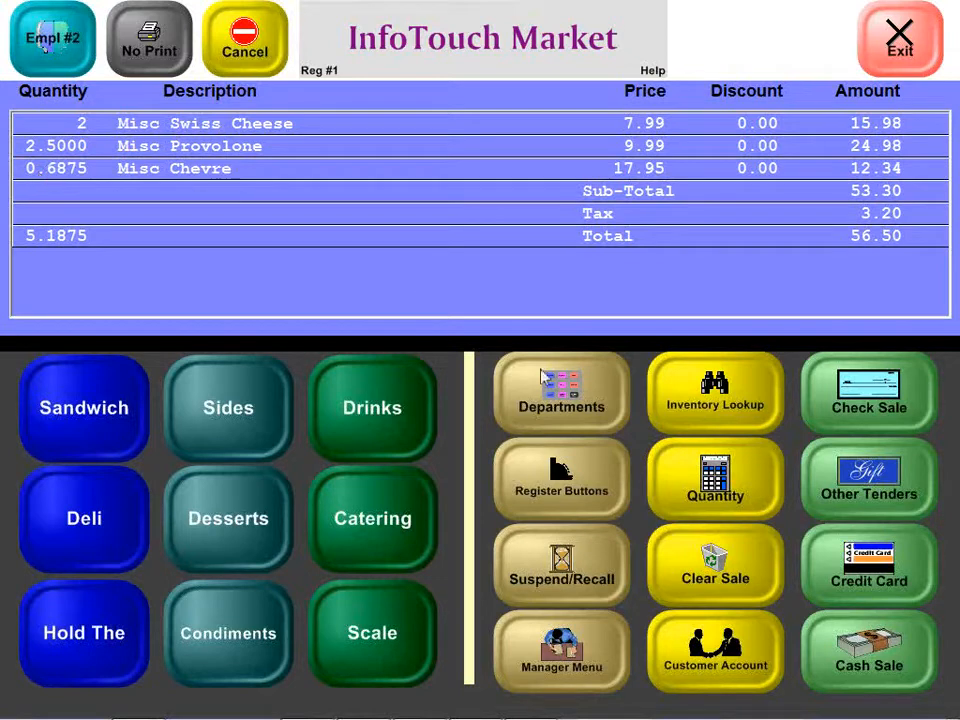
pyautogui.click(868, 655)
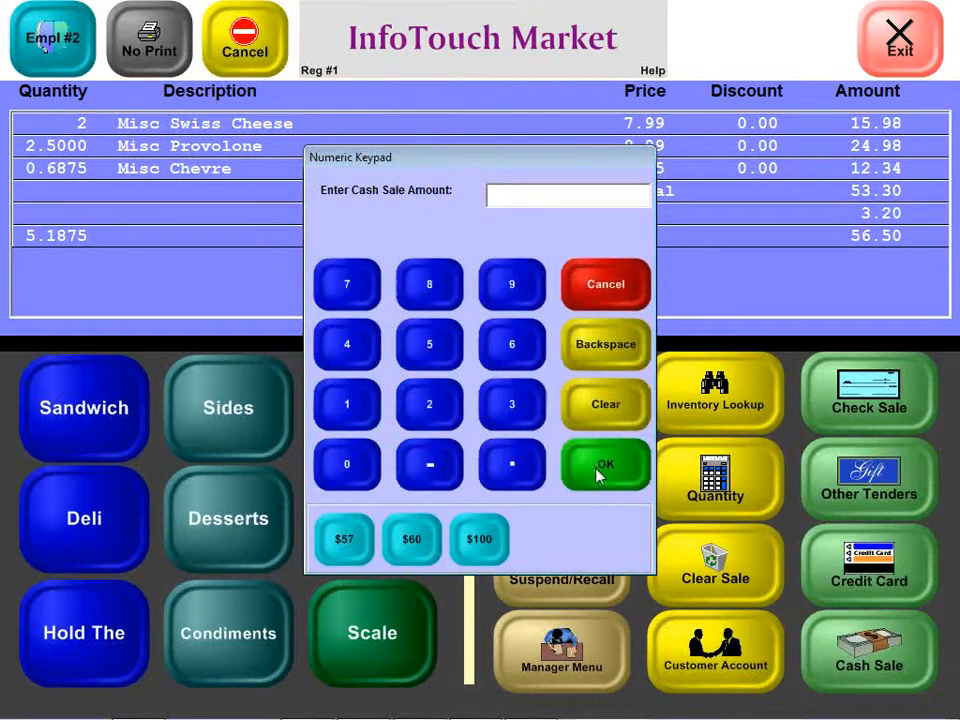
pyautogui.click(410, 536)
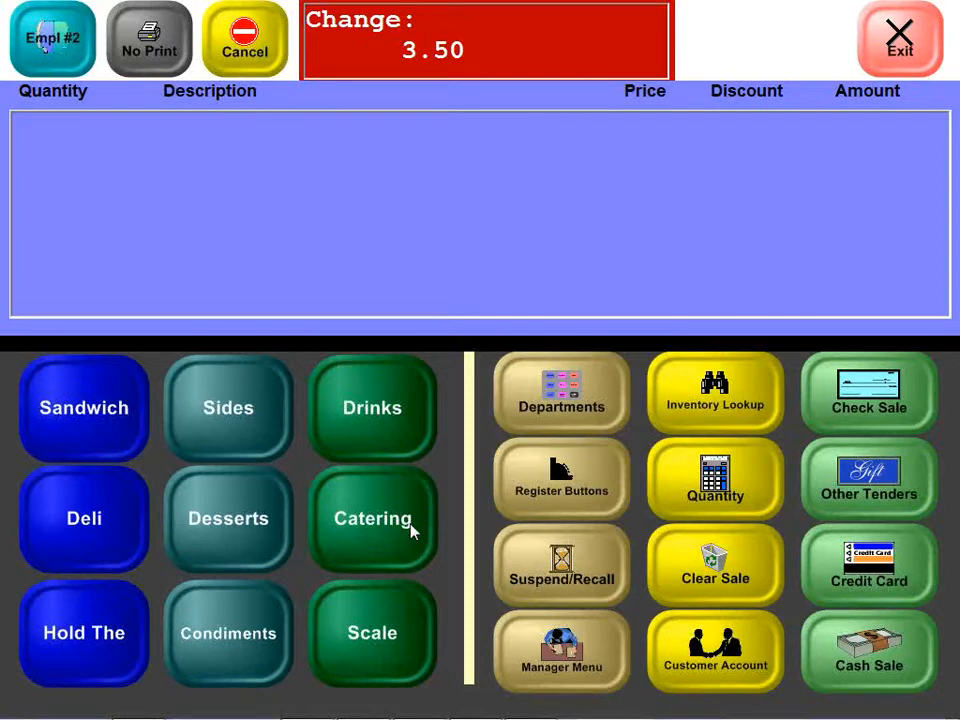
# Add one pint of deli Baked Beans to a new sale
pyautogui.click(112, 538)
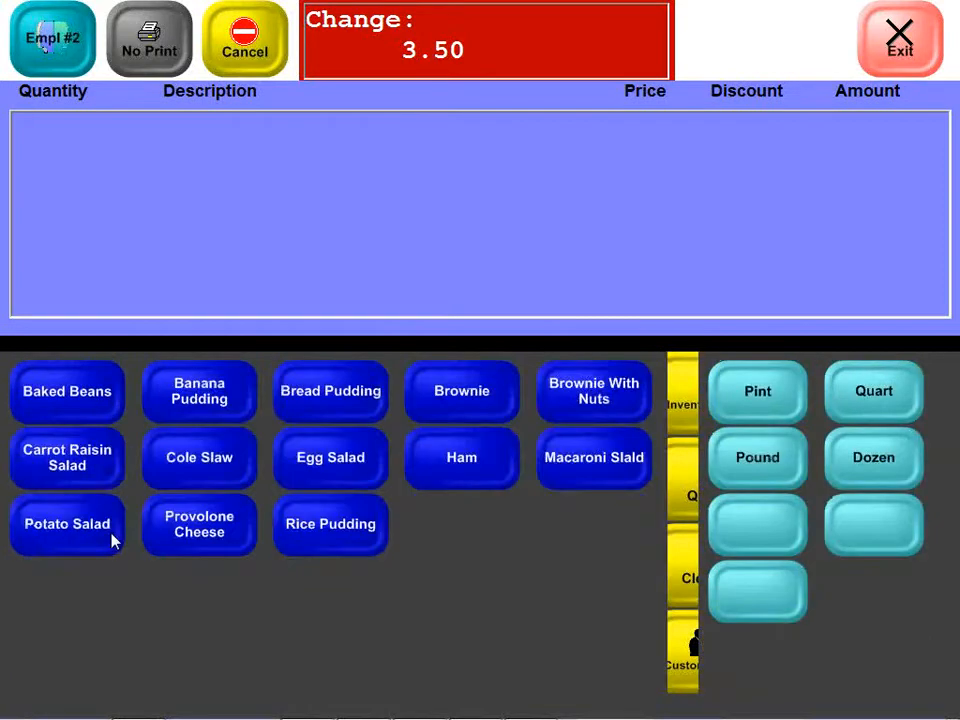
pyautogui.click(75, 422)
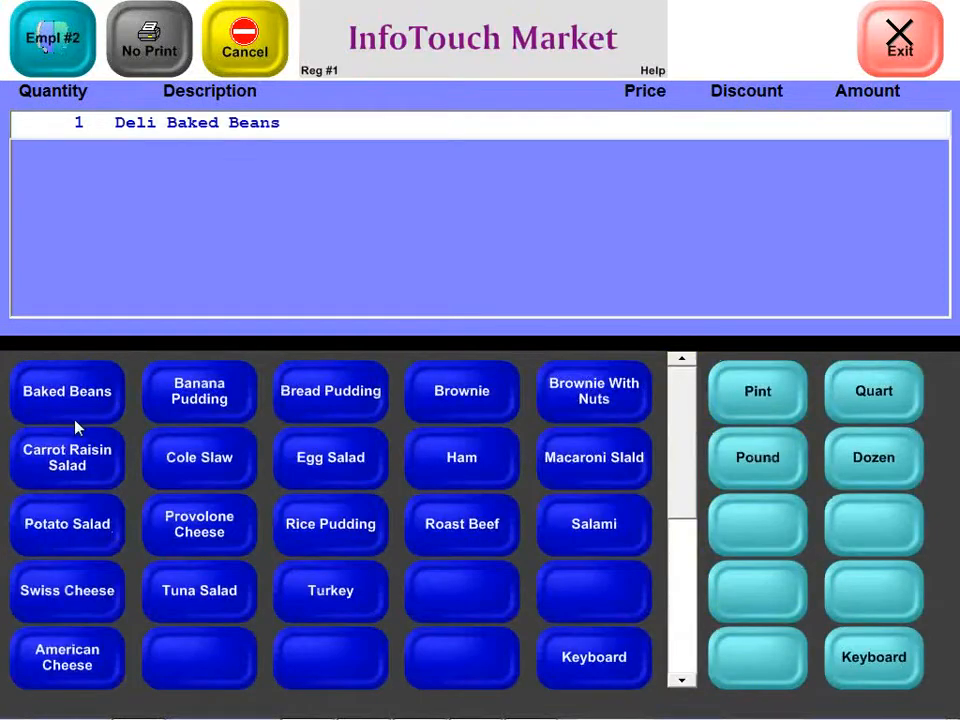
pyautogui.click(795, 379)
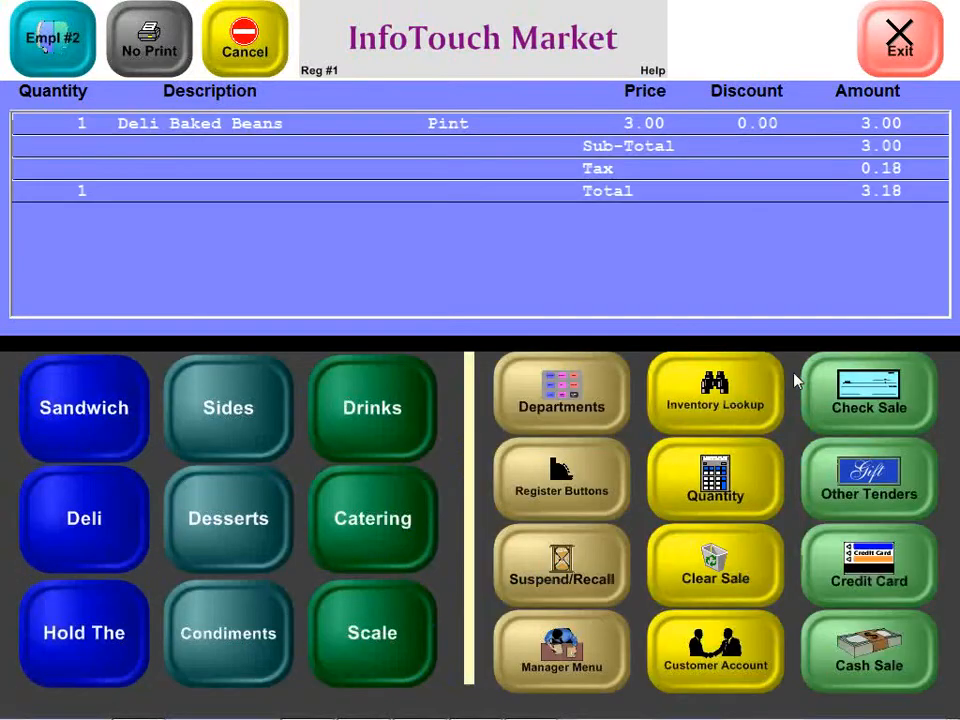
# Set the quantity of the Baked Beans line to 2
pyautogui.click(305, 125)
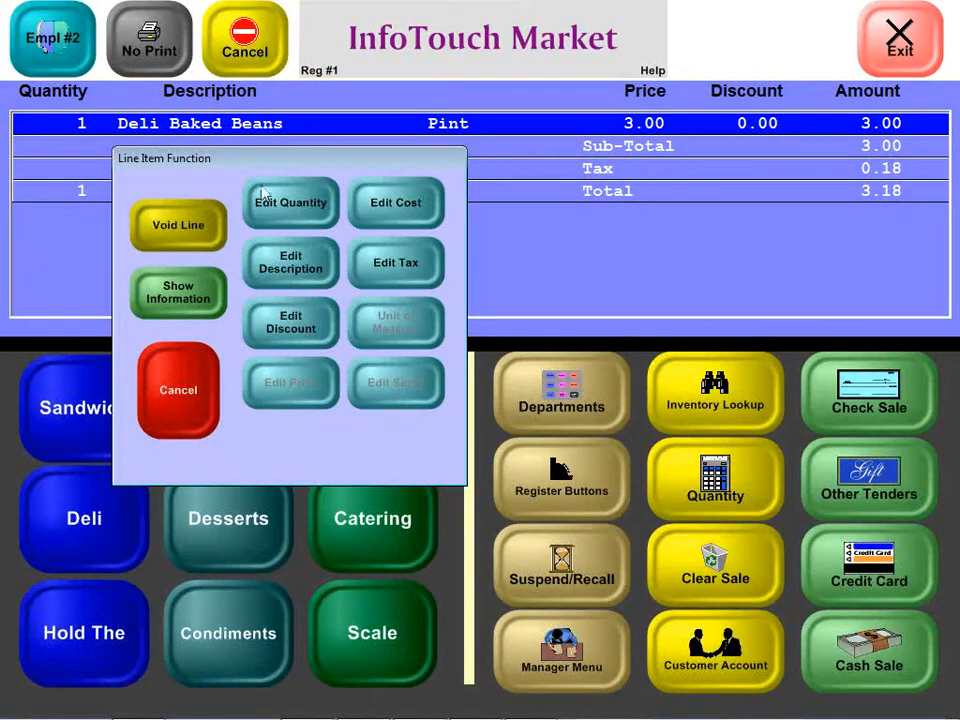
pyautogui.click(290, 203)
pyautogui.write('2')
pyautogui.press('Return')
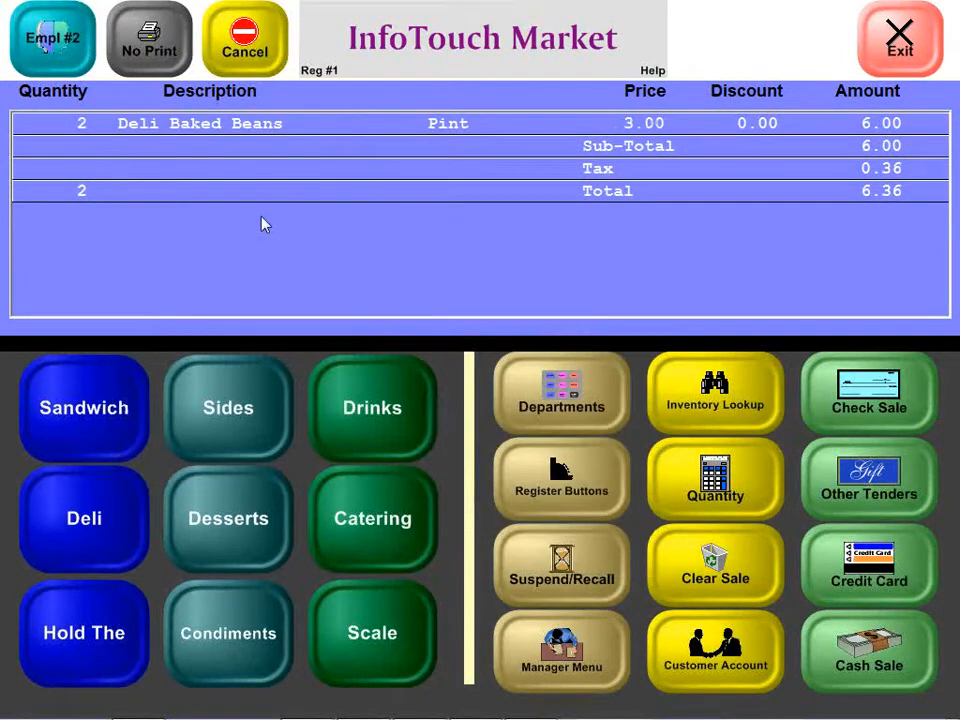
# Void the Baked Beans line from the sale
pyautogui.click(263, 124)
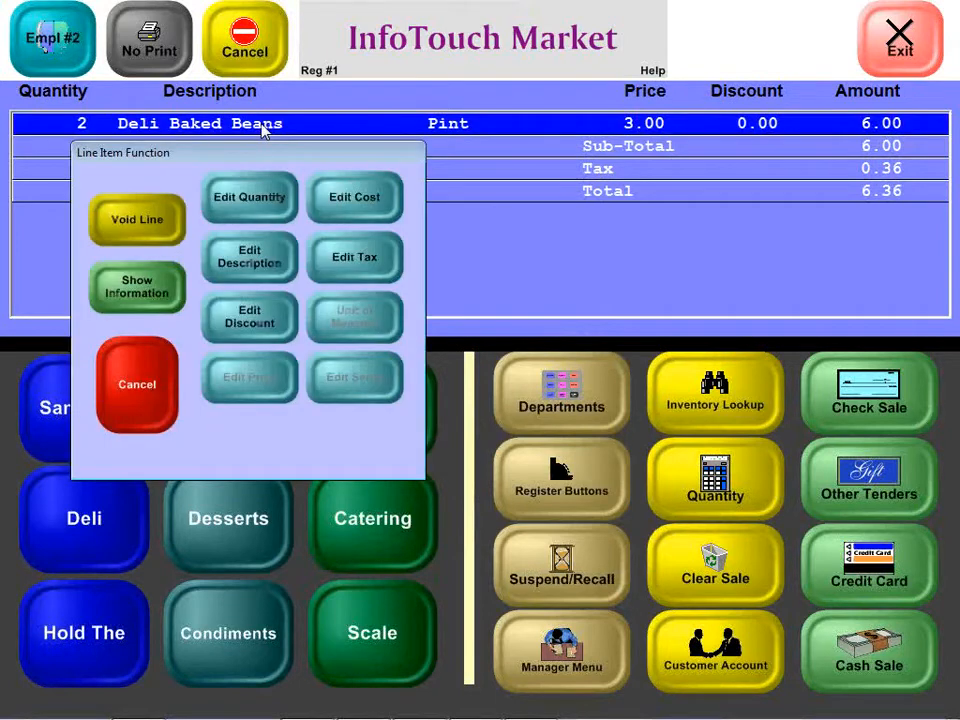
pyautogui.click(117, 240)
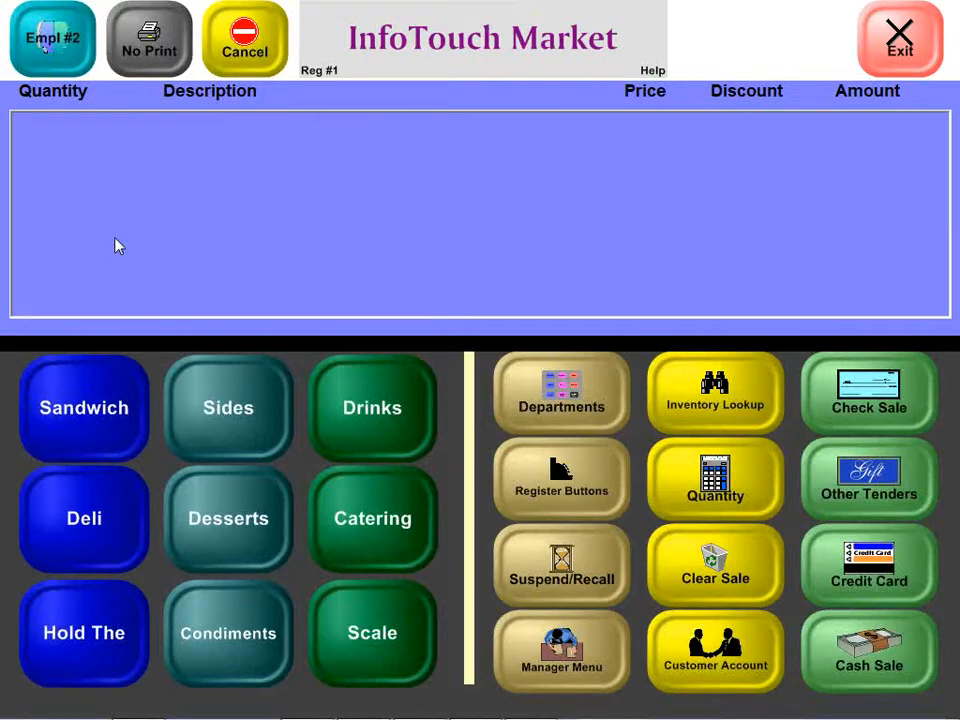
# Start a shift closeout for the register and approve opening the cash drawer
pyautogui.click(540, 636)
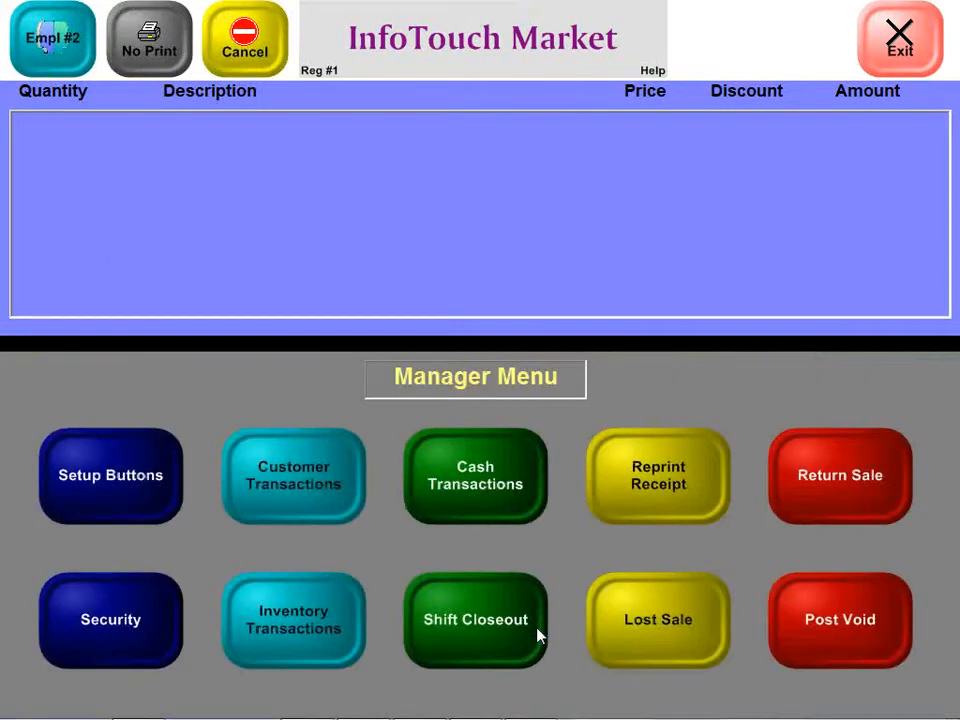
pyautogui.click(484, 634)
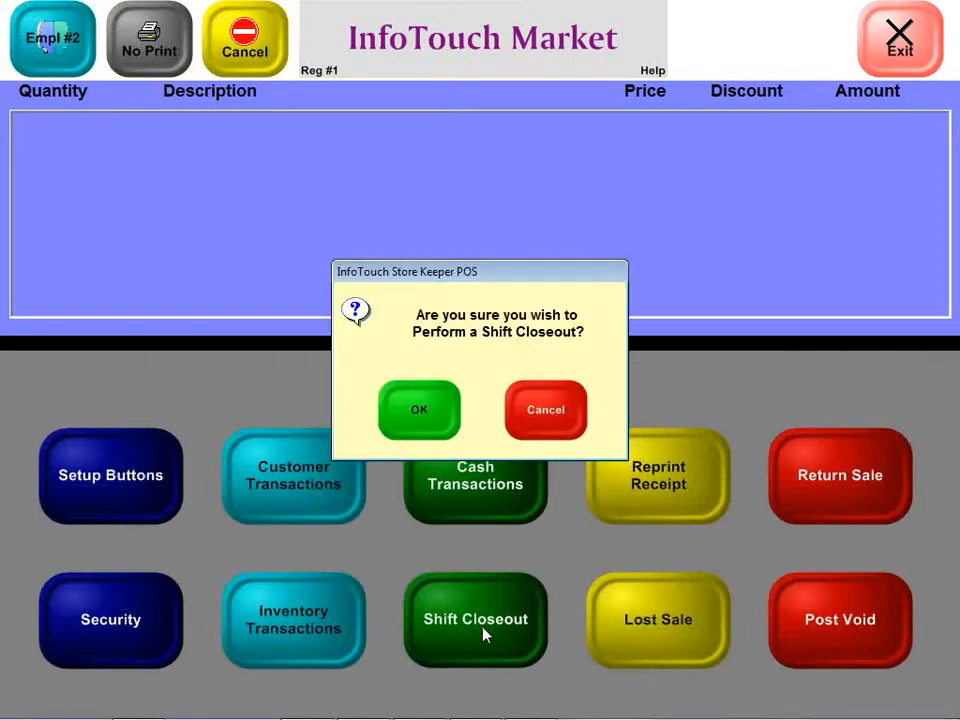
pyautogui.click(414, 432)
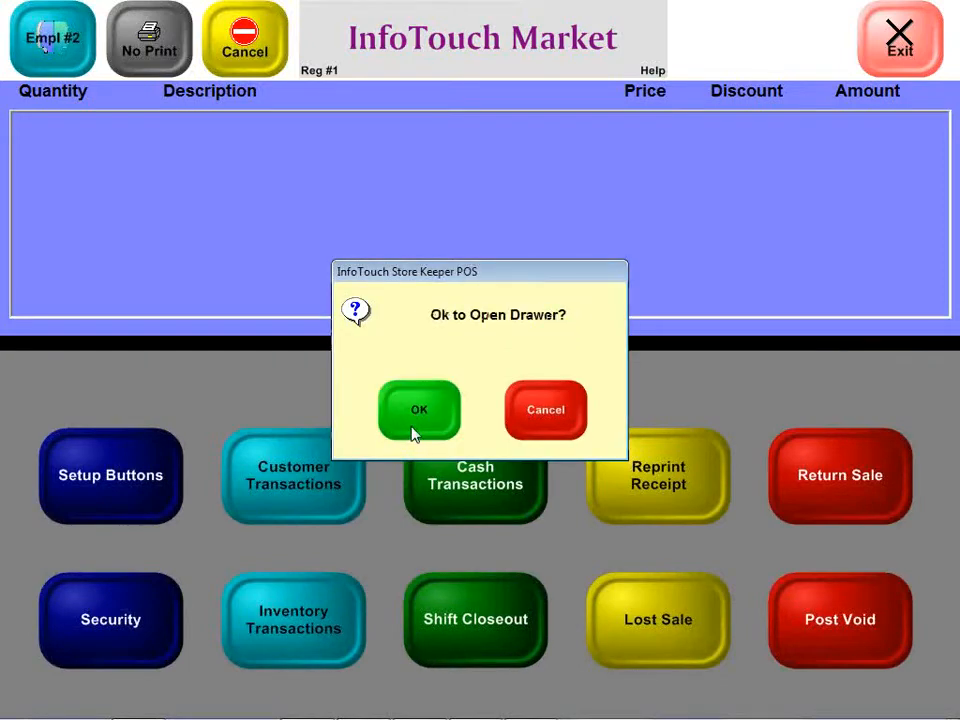
pyautogui.click(414, 433)
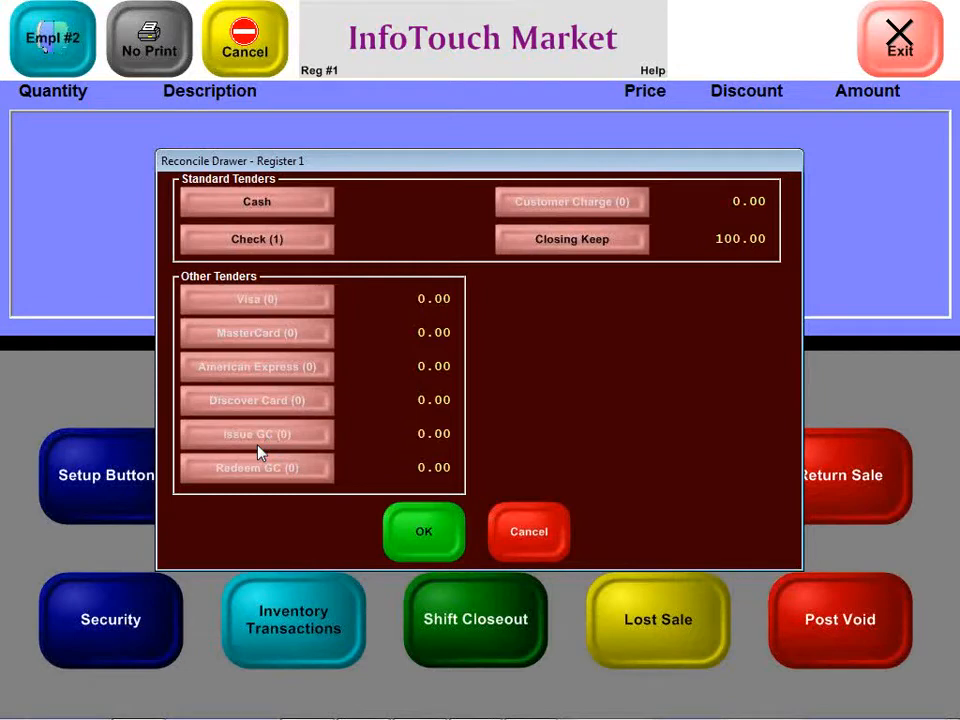
# Enter two $50 bills and five $1 bills in the drawer's cash count
pyautogui.click(248, 301)
pyautogui.click(287, 215)
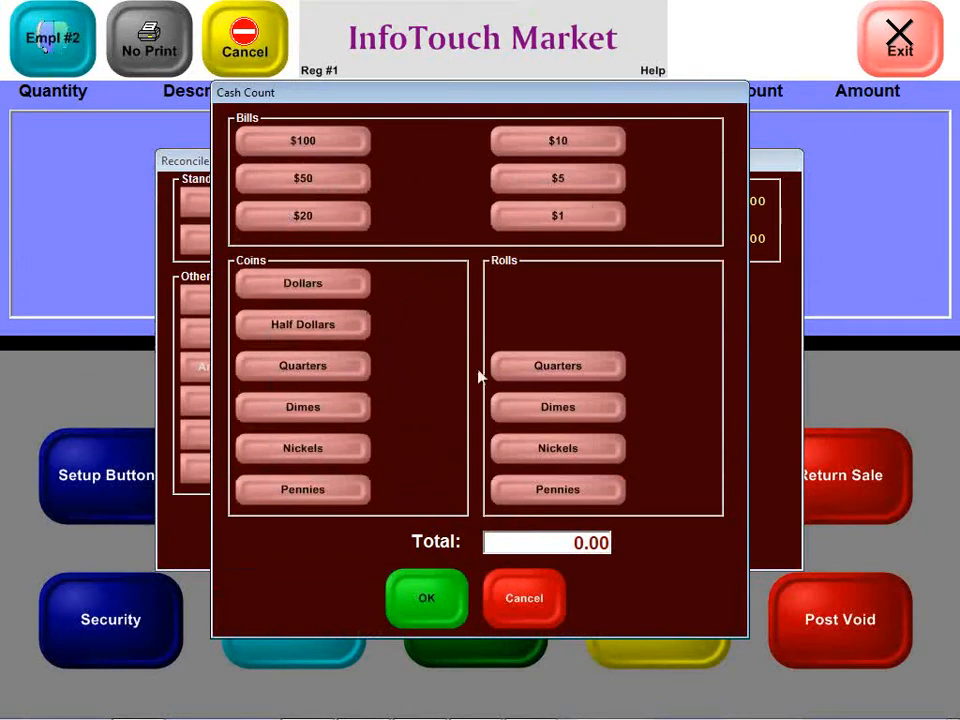
pyautogui.click(270, 201)
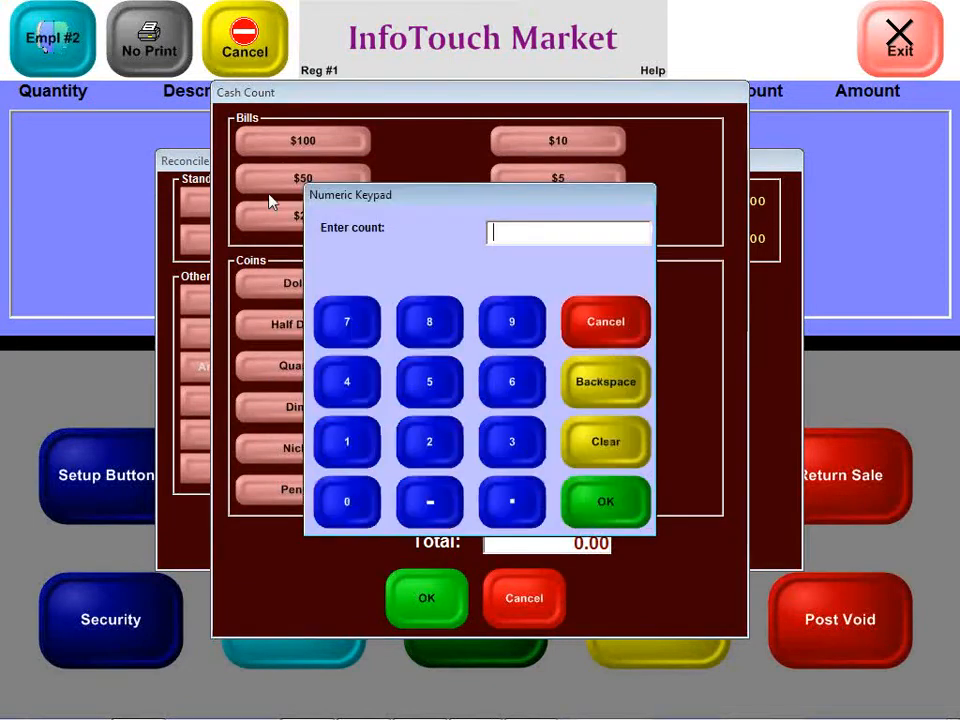
pyautogui.write('2')
pyautogui.press('Return')
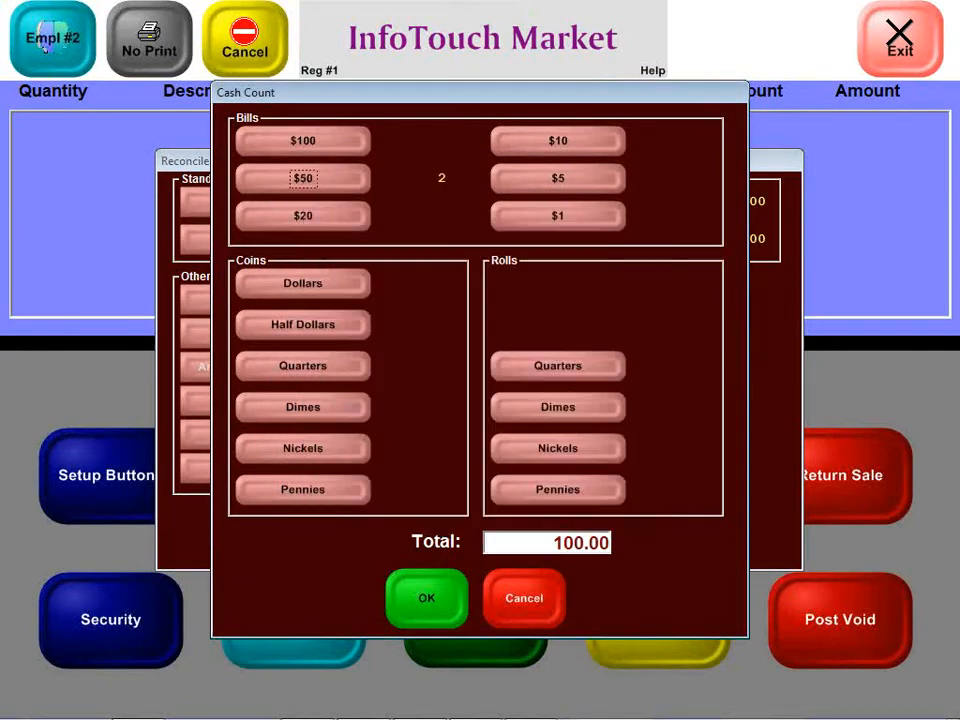
pyautogui.click(553, 214)
pyautogui.write('5')
pyautogui.press('Return')
# Count 4 loose quarters, 5 loose nickels and 2 rolls of dimes, and accept the cash count
pyautogui.click(333, 380)
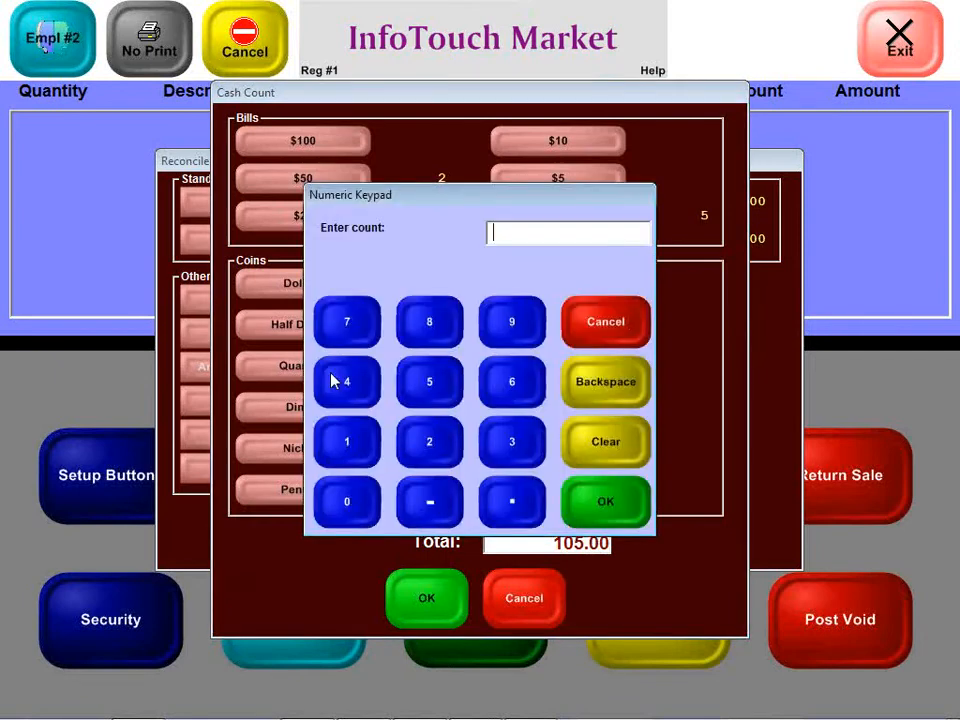
pyautogui.write('4')
pyautogui.press('Return')
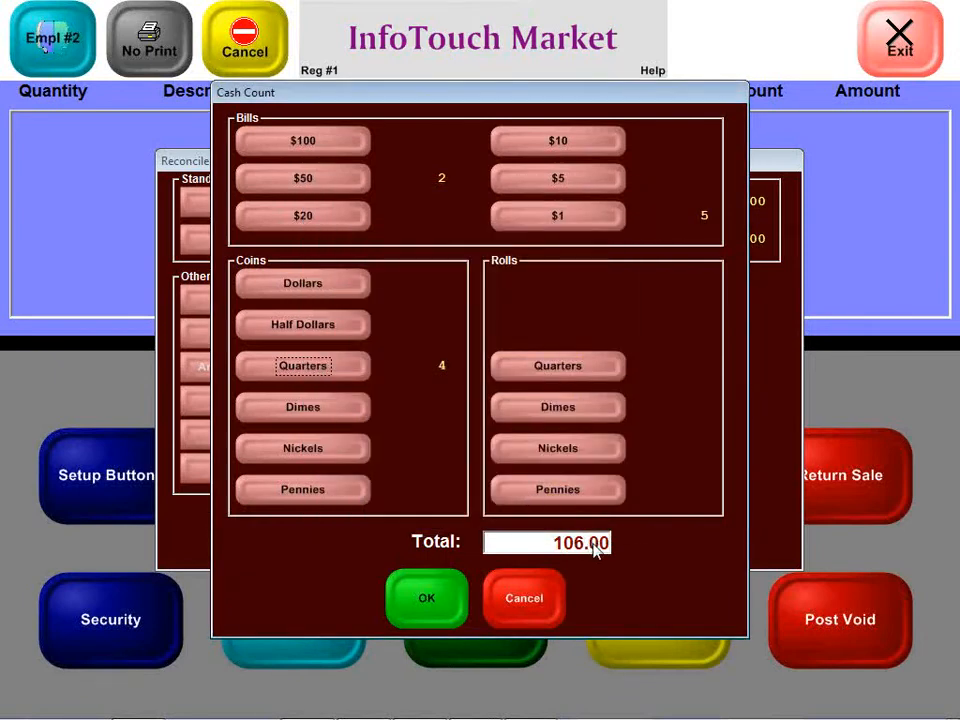
pyautogui.click(291, 455)
pyautogui.write('5')
pyautogui.press('Return')
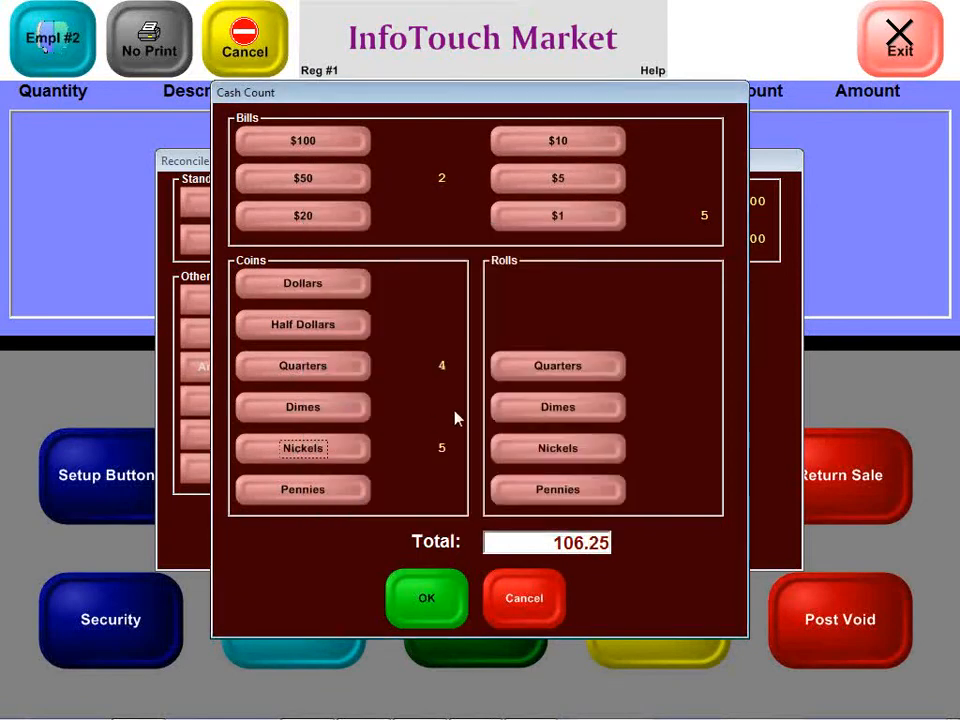
pyautogui.click(523, 410)
pyautogui.write('2')
pyautogui.press('Return')
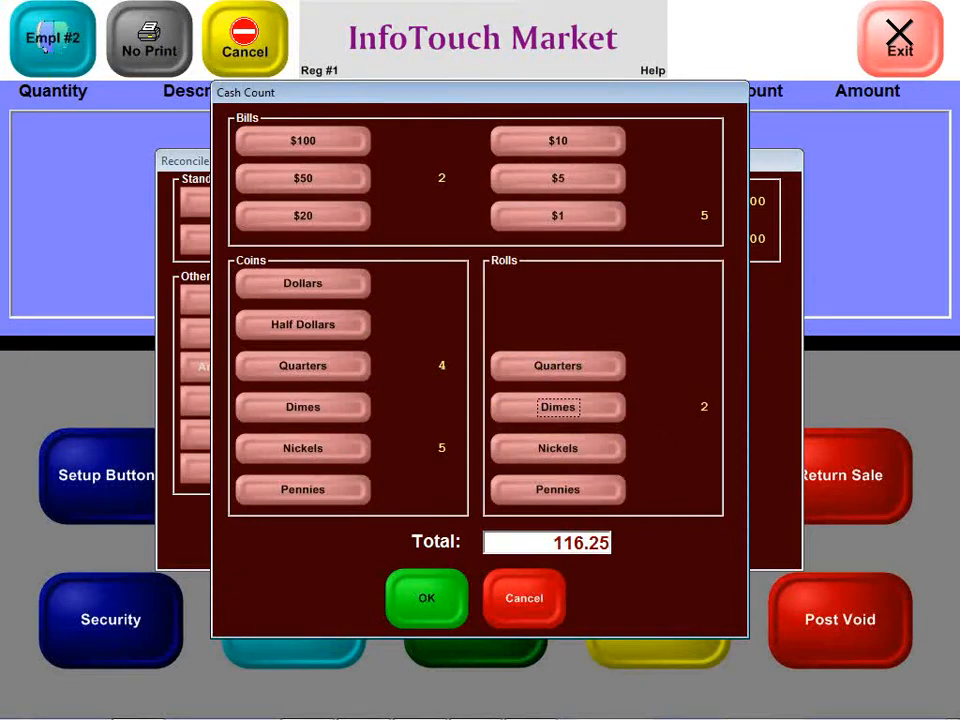
pyautogui.click(421, 595)
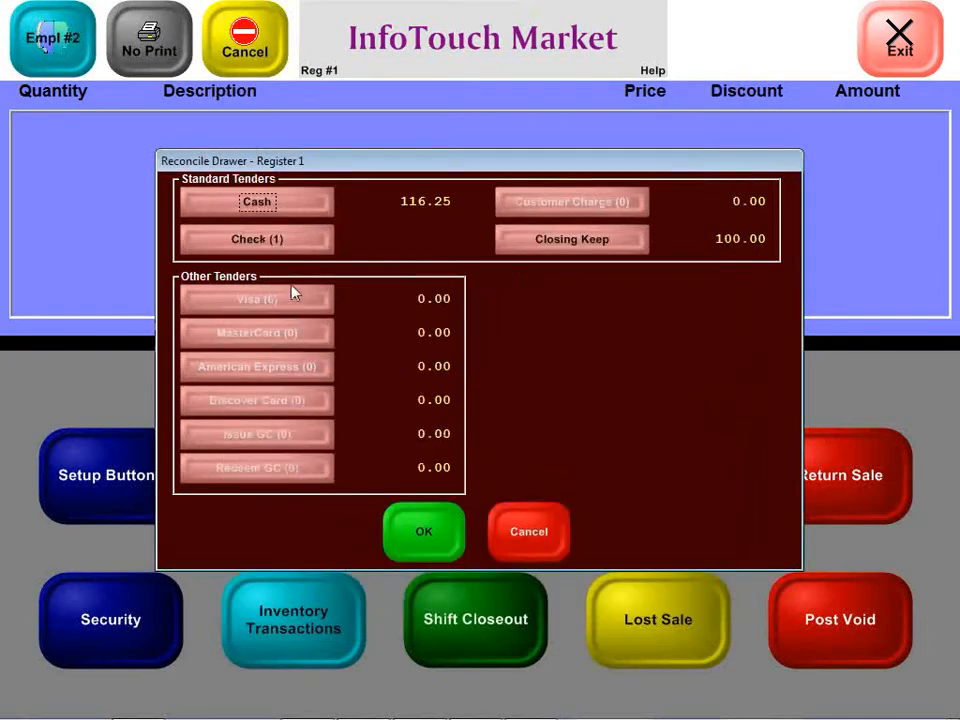
# Enter check amounts of 12.34 and 45.67 in the drawer reconciliation and finish the check entry
pyautogui.click(276, 241)
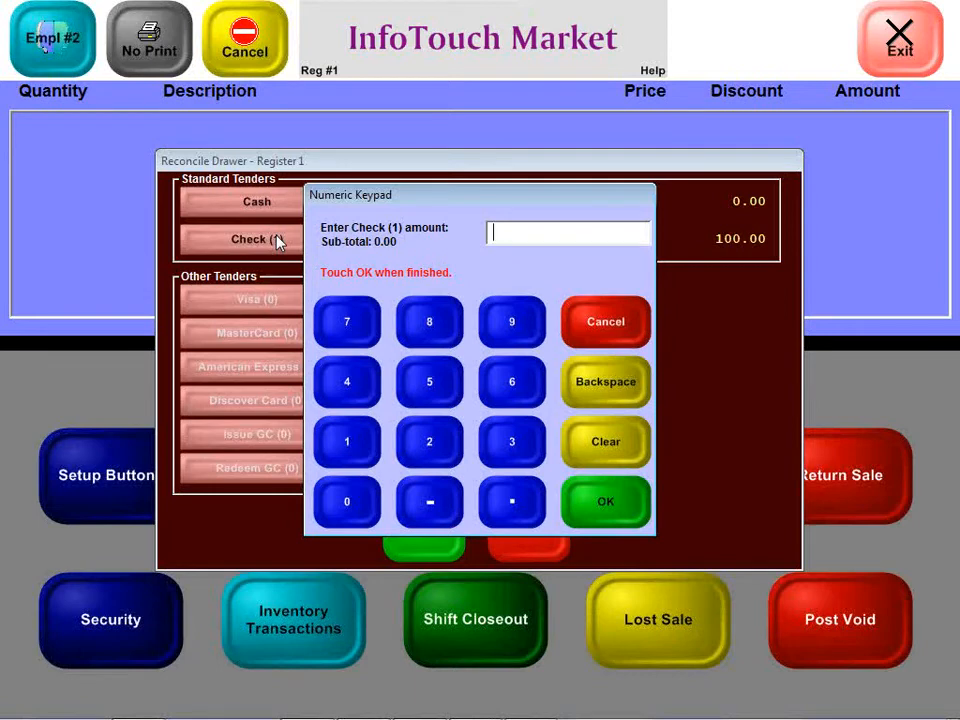
pyautogui.write('12.34')
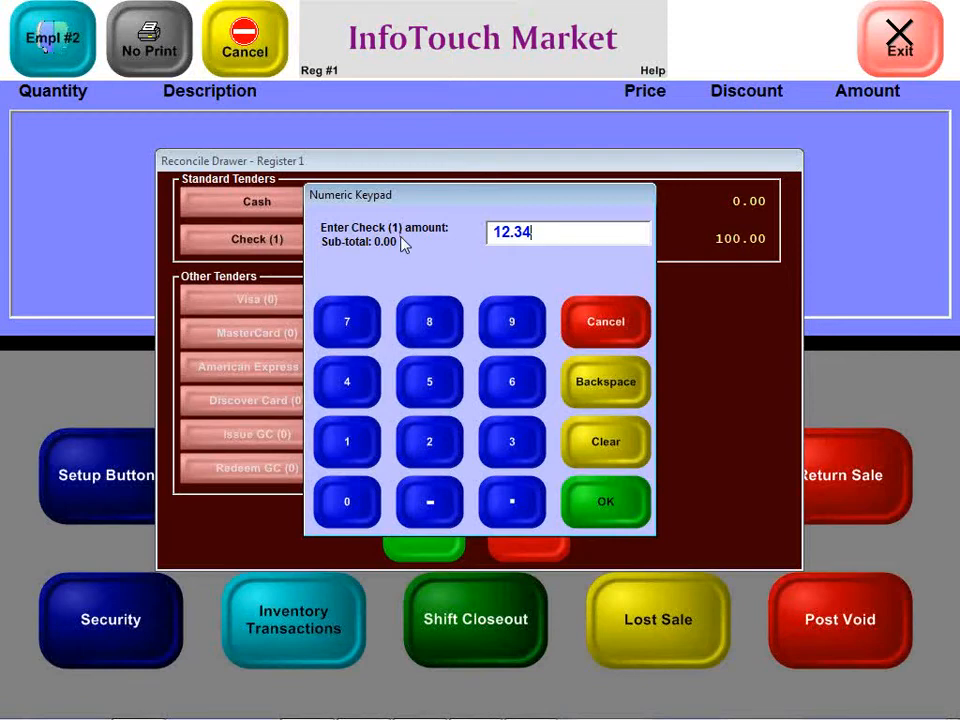
pyautogui.click(612, 499)
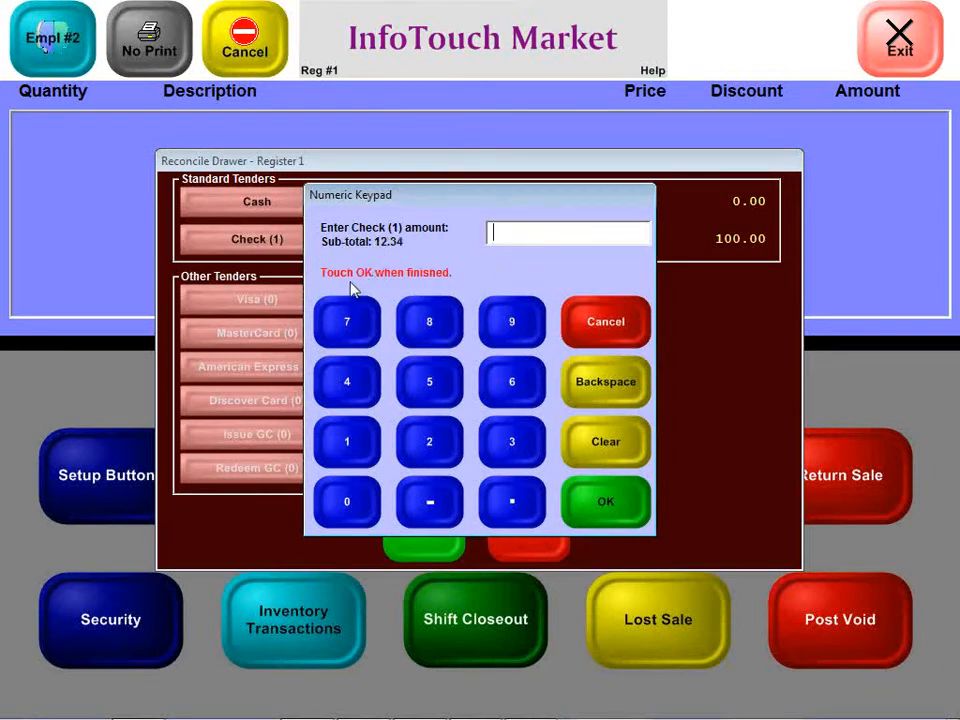
pyautogui.write('45')
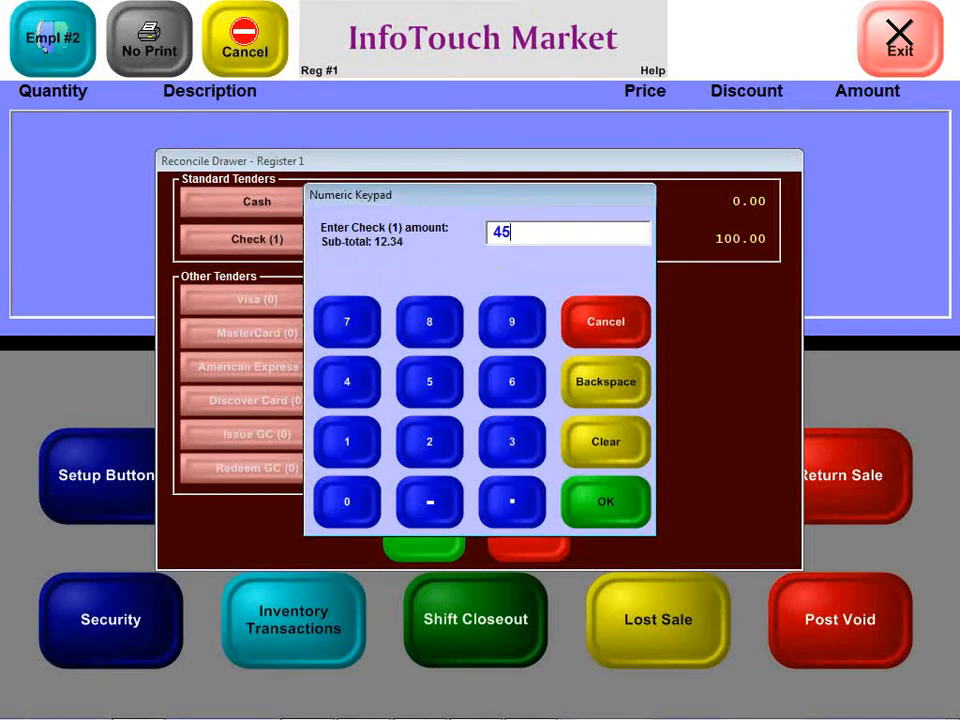
pyautogui.write('.67')
pyautogui.click(600, 499)
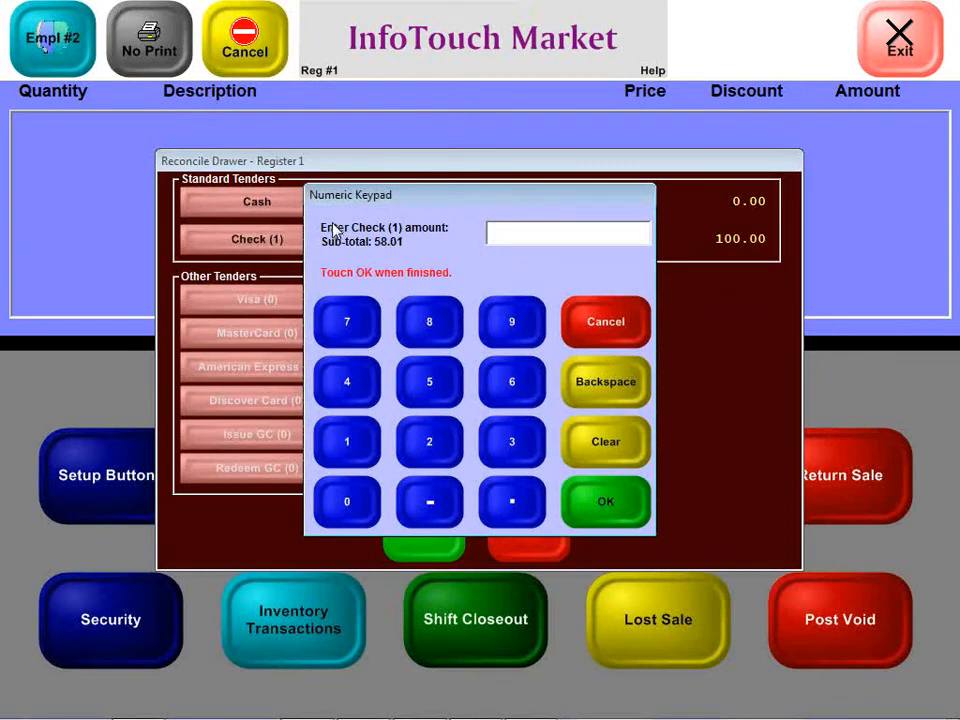
pyautogui.click(641, 510)
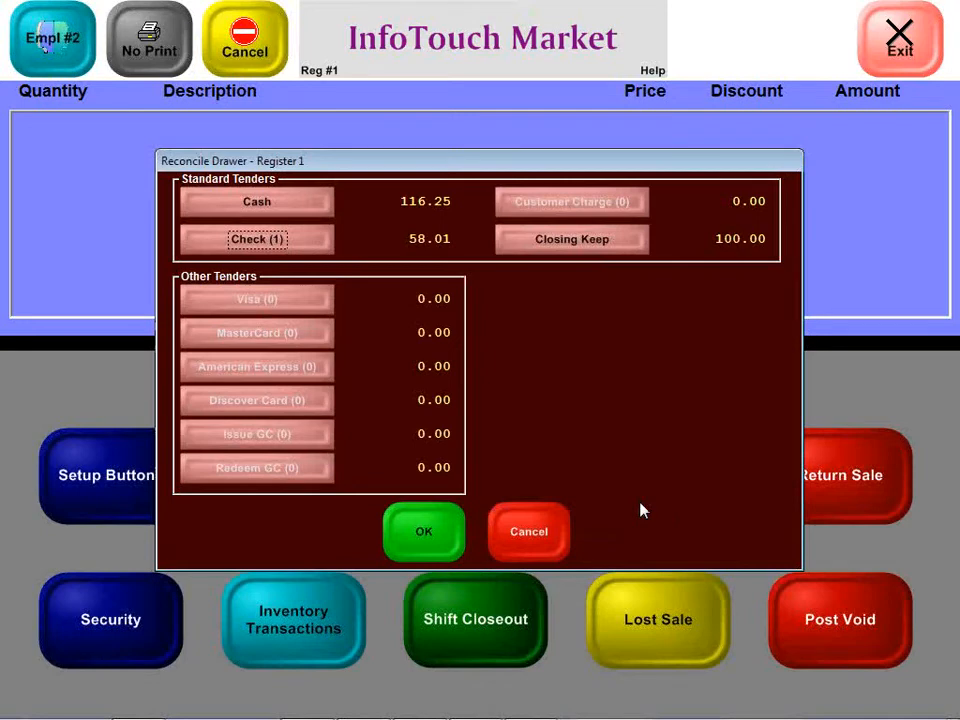
# Submit the drawer count, choose to continue reconciling, and add one $20 bill to the cash count
pyautogui.click(449, 530)
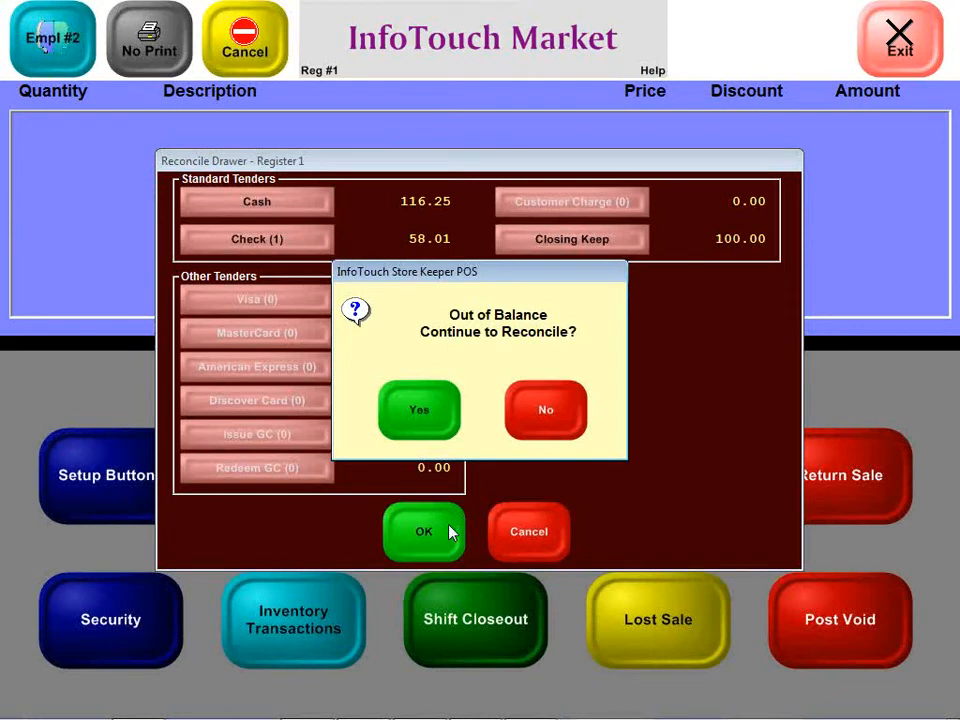
pyautogui.click(420, 405)
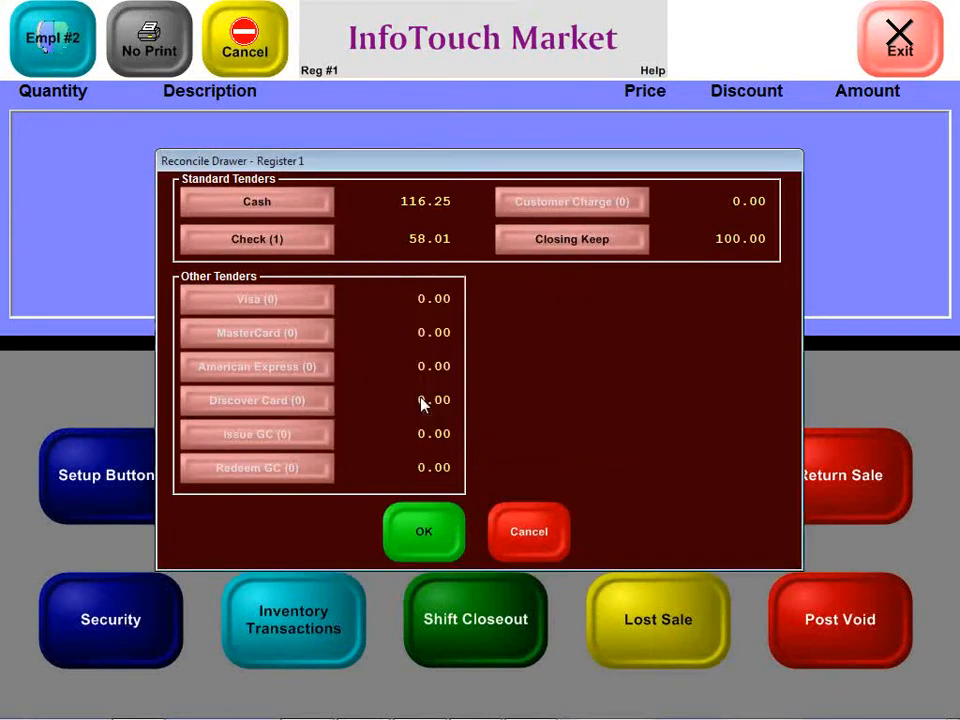
pyautogui.click(244, 212)
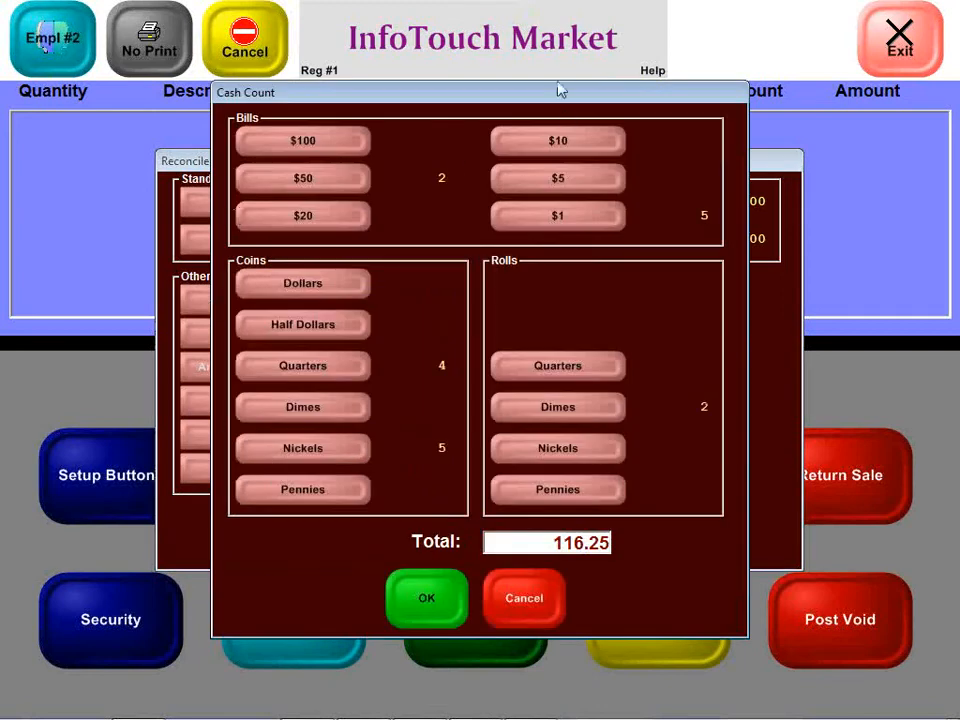
pyautogui.click(320, 220)
pyautogui.write('1')
pyautogui.press('Return')
pyautogui.click(435, 604)
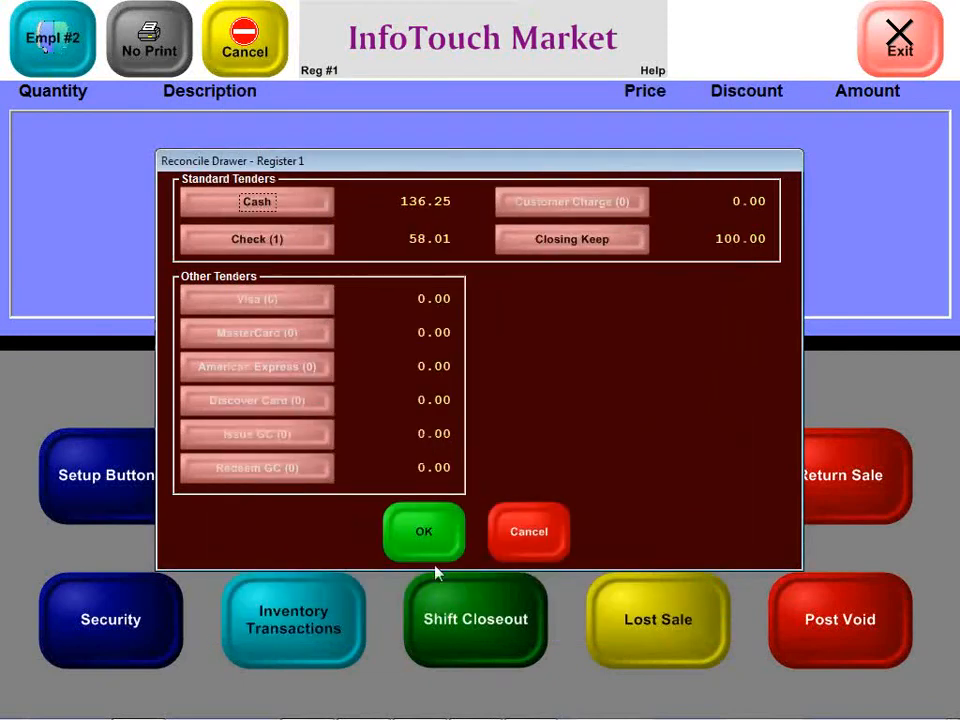
# Finish the closeout without further reconciling and save the shift report as Register.pdf, replacing the existing file
pyautogui.click(430, 545)
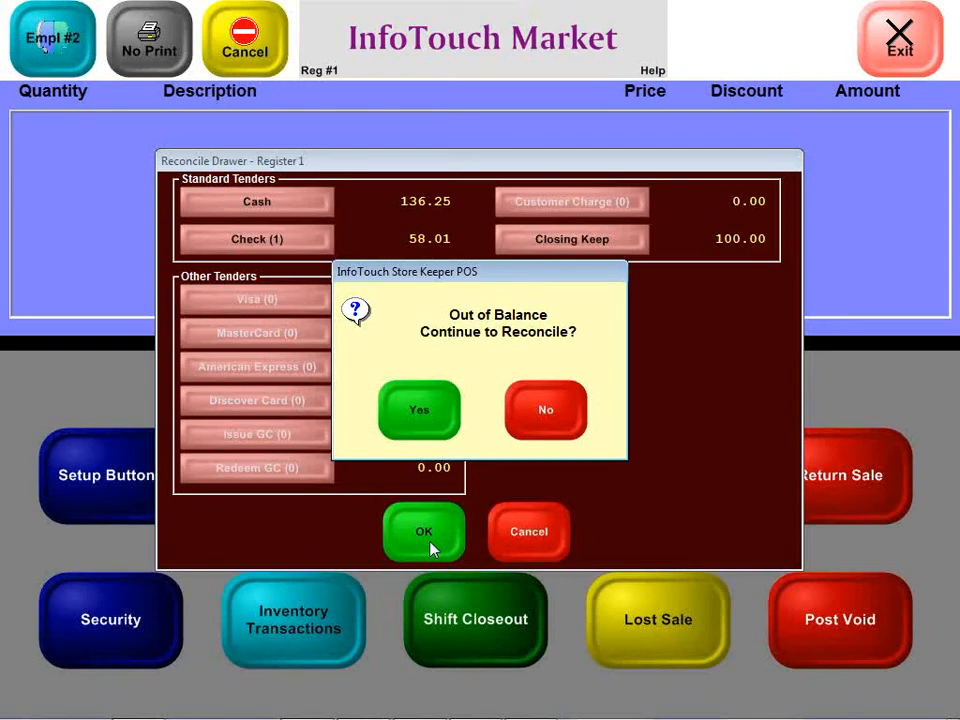
pyautogui.click(530, 422)
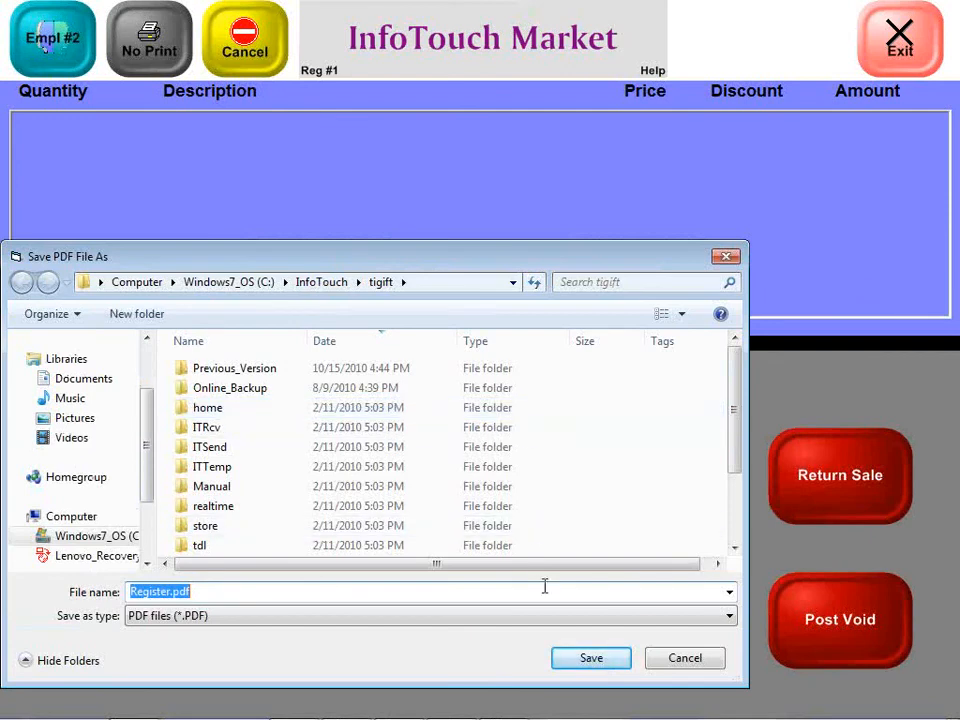
pyautogui.click(590, 660)
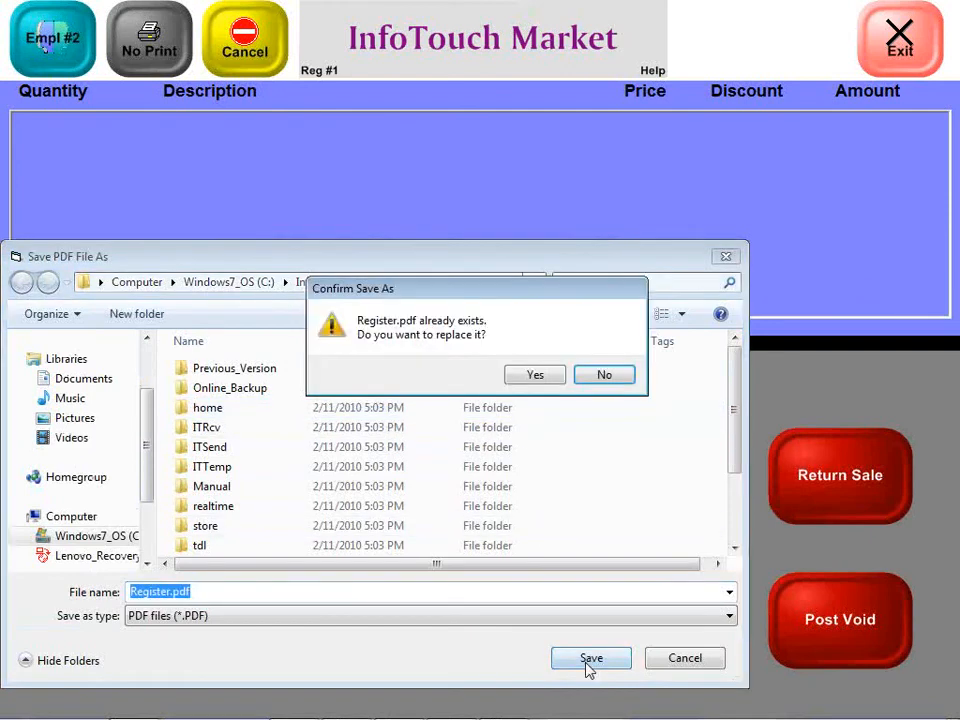
pyautogui.press('y')
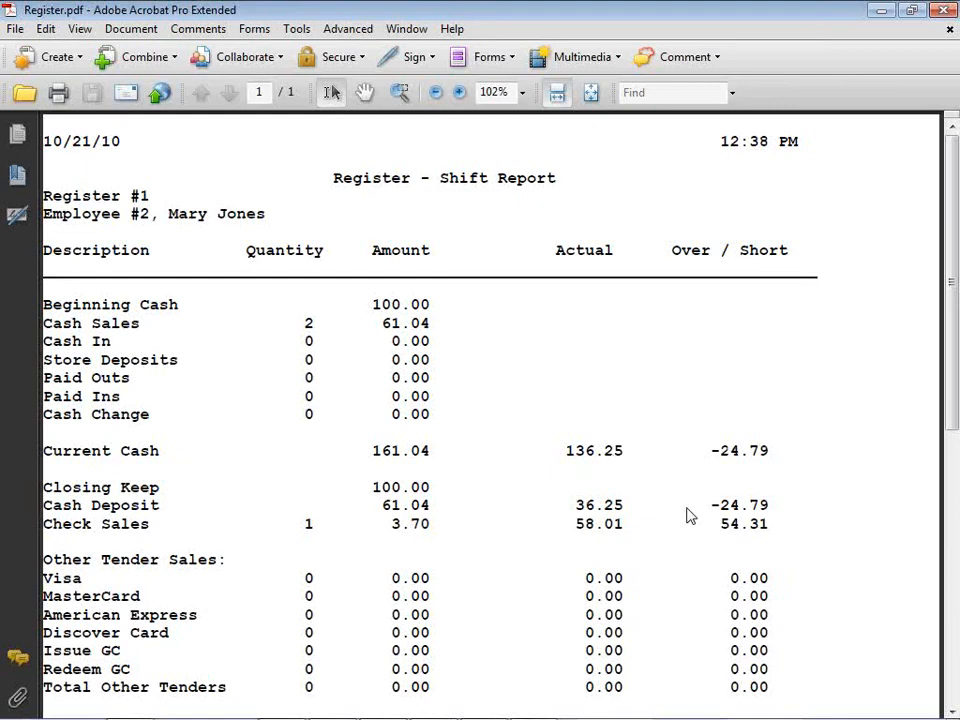
# Review the register shift report from the cash and check over/short figures through the refunds section, and close it
pyautogui.scroll(-3, 688, 515)
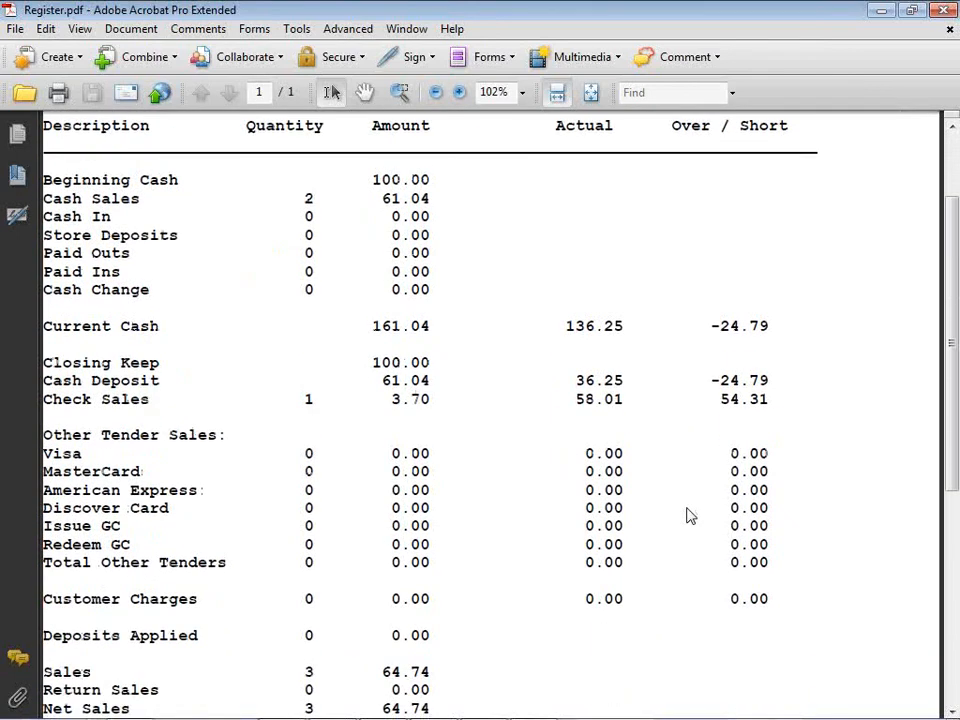
pyautogui.scroll(-1, 688, 515)
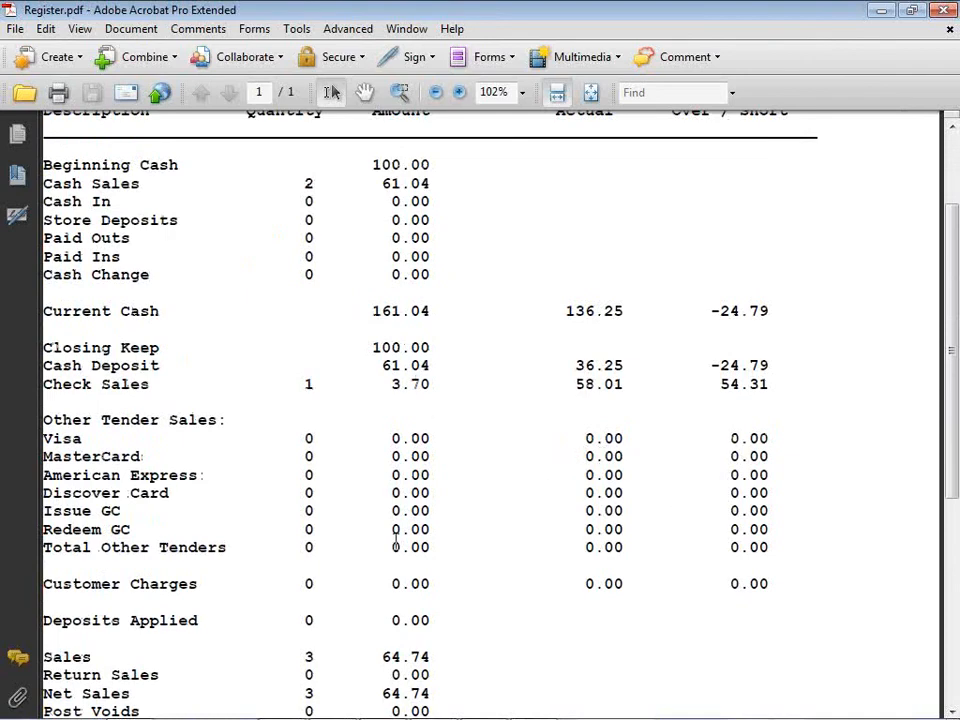
pyautogui.scroll(-2, 396, 541)
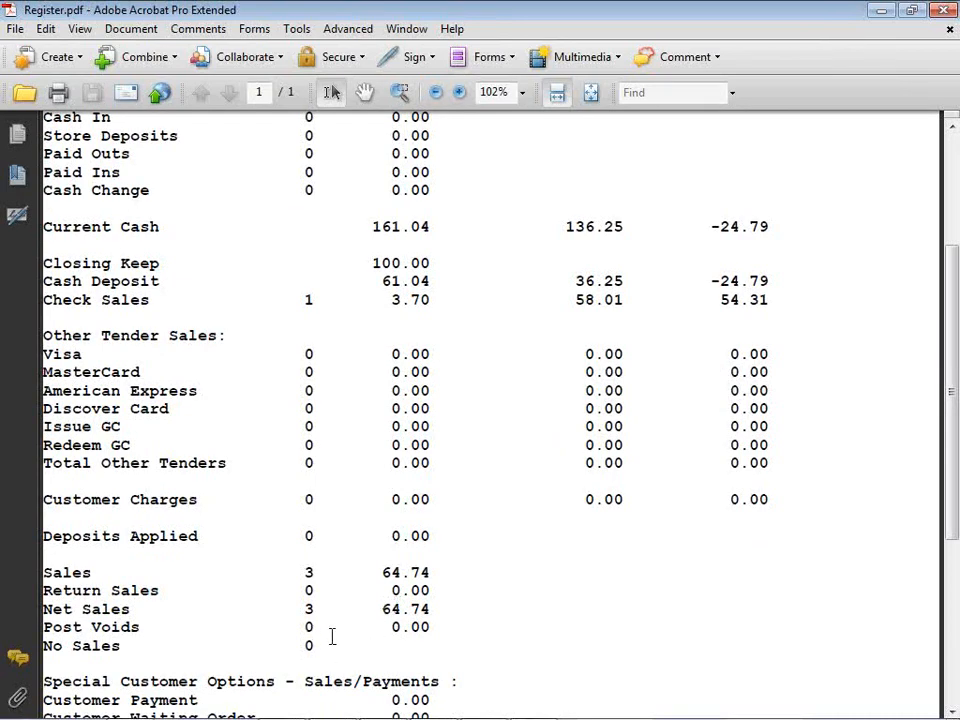
pyautogui.scroll(-5, 332, 637)
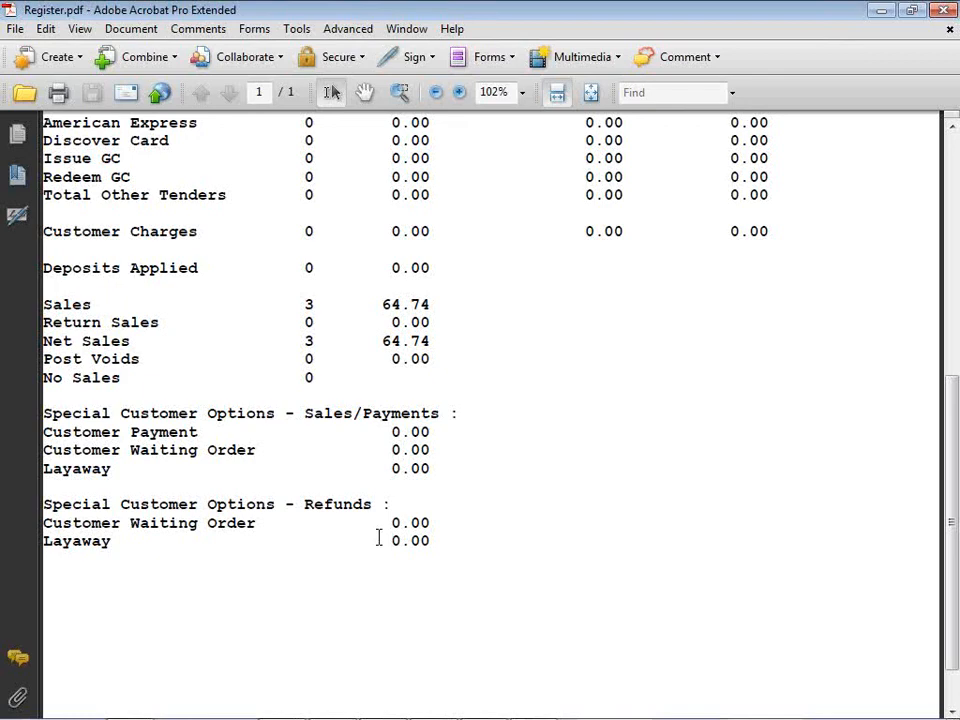
pyautogui.click(945, 12)
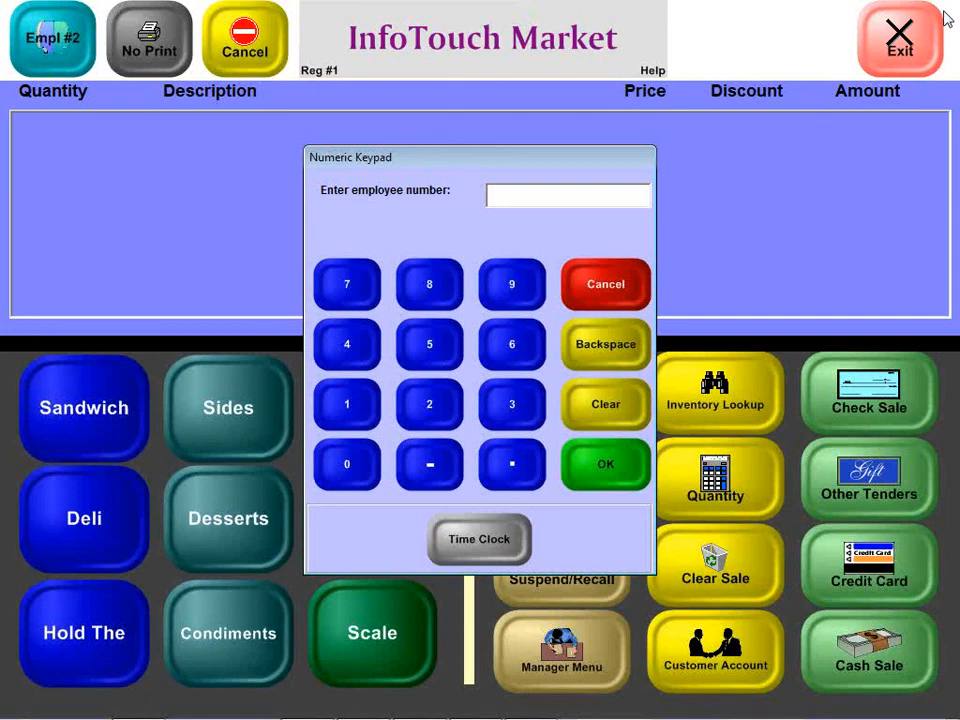
# Sign on to the register with a different employee number
pyautogui.write('1')
pyautogui.press('Return')
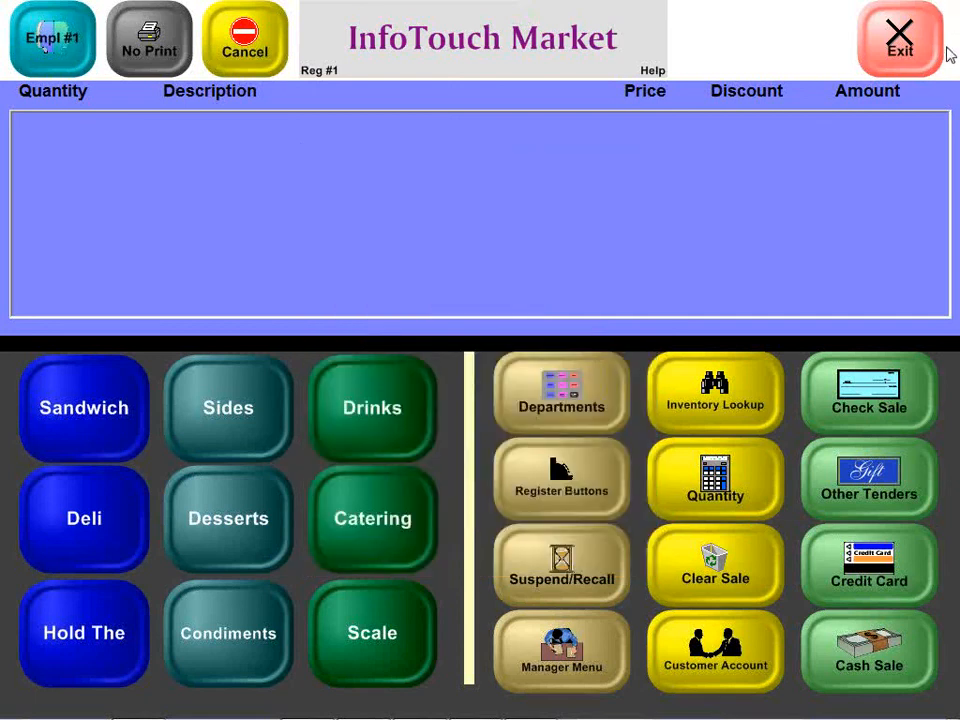